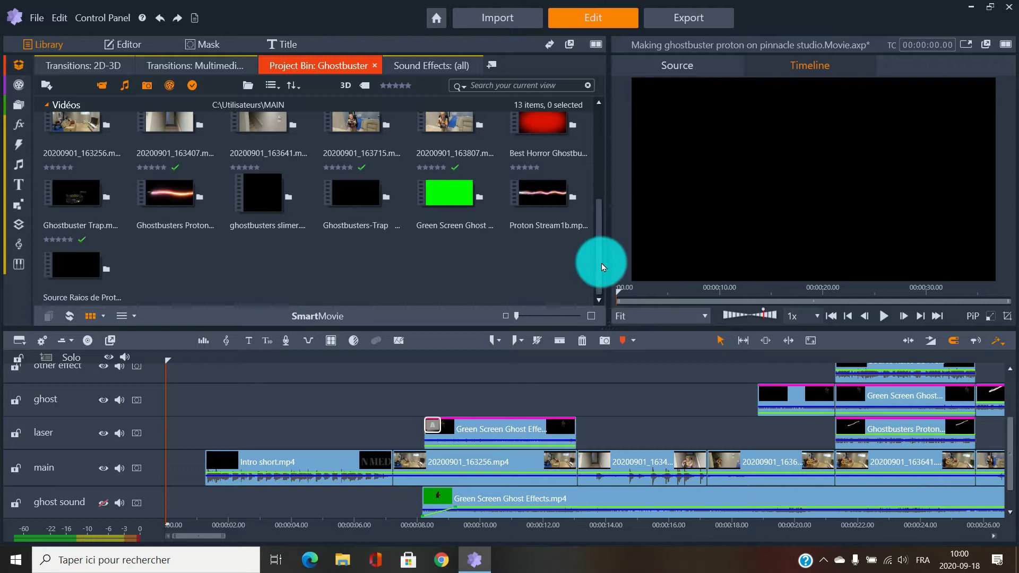
Preview the Ghostbusters Proton Beam clip in the Source player
left_click_drag(600, 262, 599, 251)
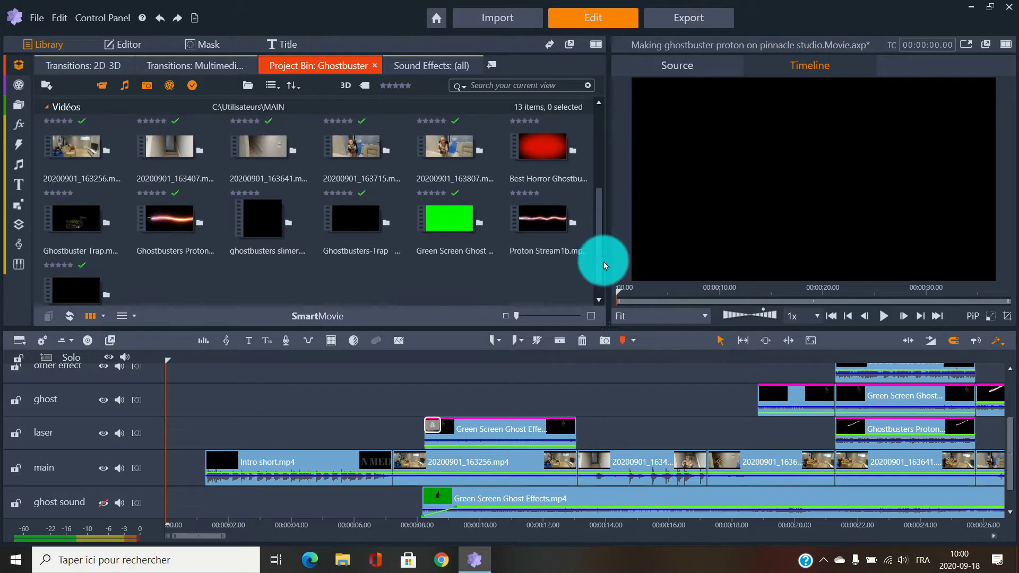
left_click(200, 223)
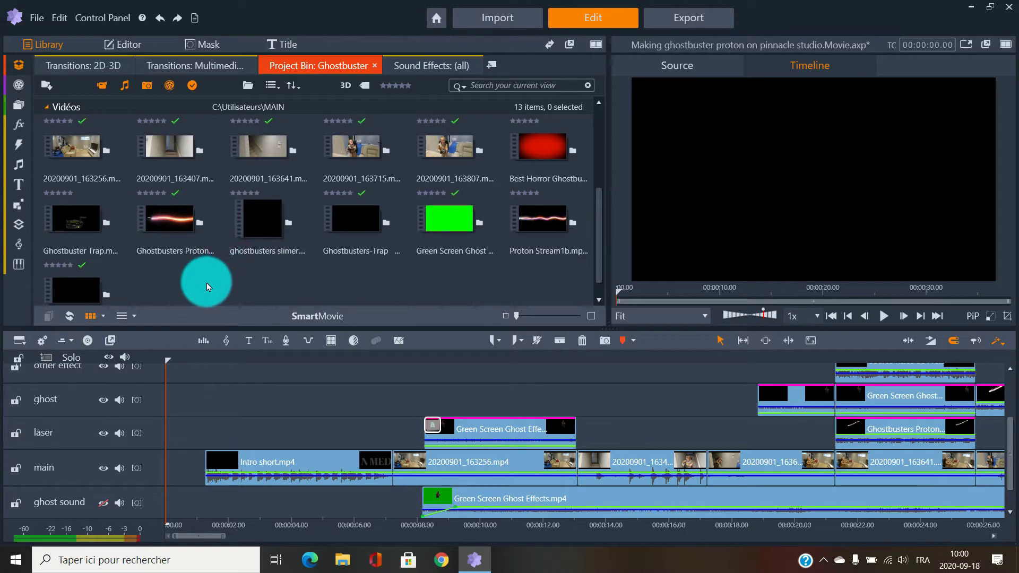
mouse_move(182, 236)
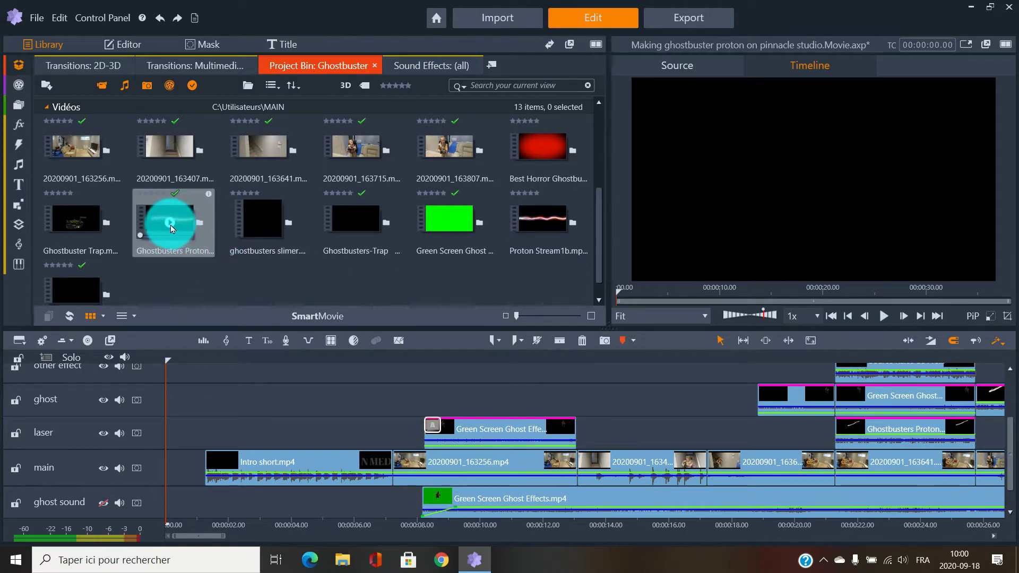
left_click(171, 228)
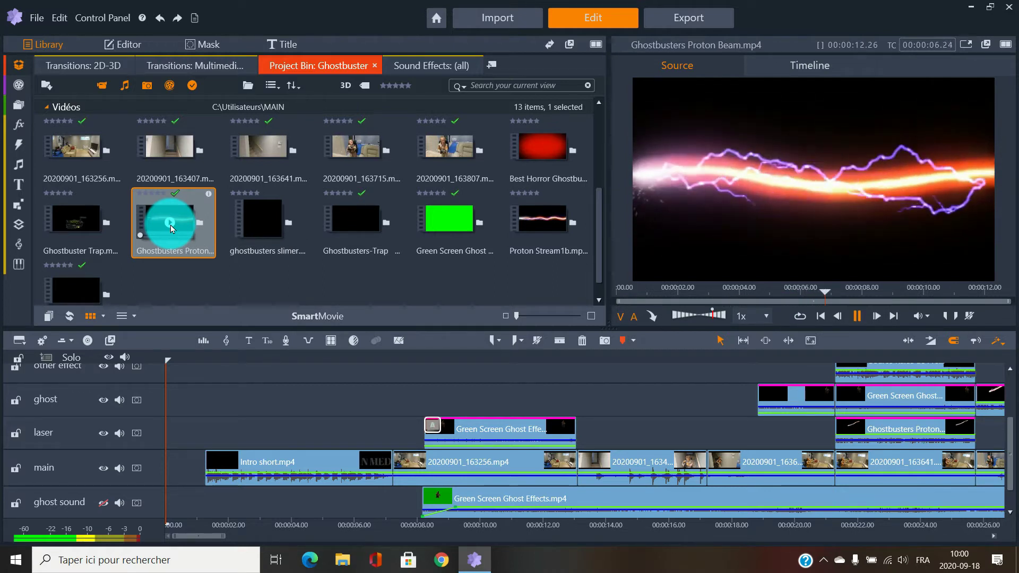
left_click(425, 267)
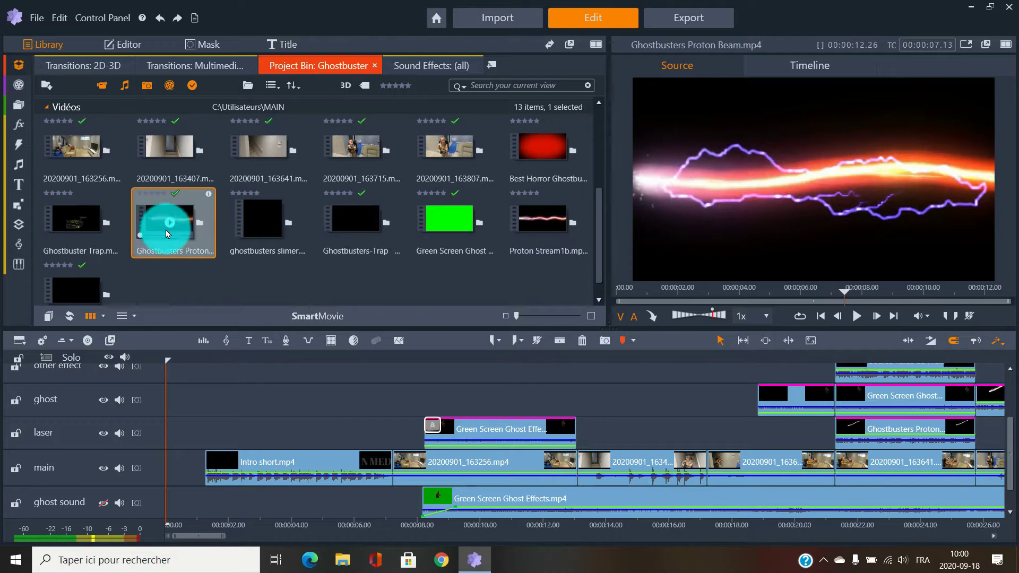
Preview the Proton Stream1b clip, then the Ghostbuster Trap clip
left_click(543, 229)
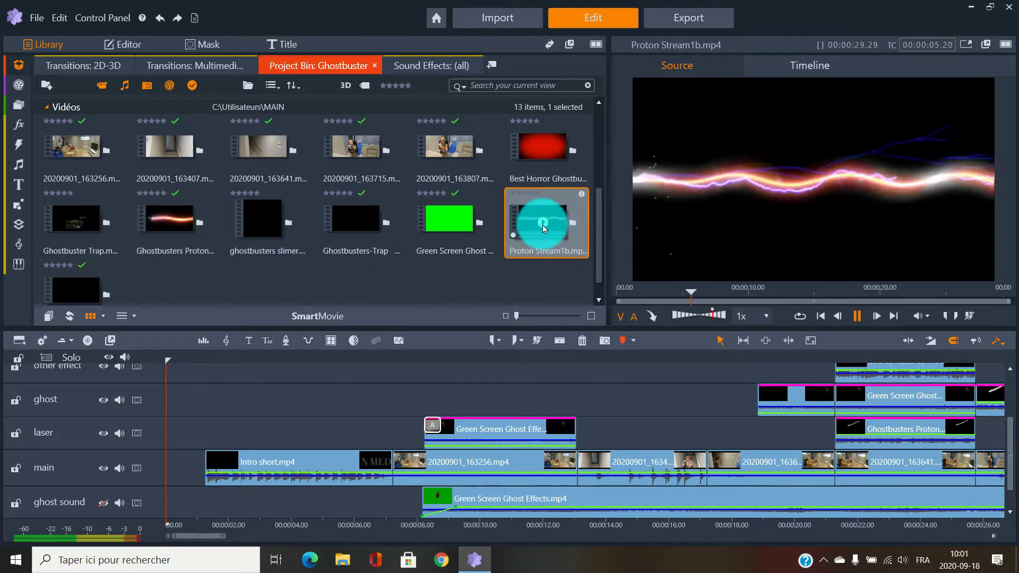
left_click(778, 207)
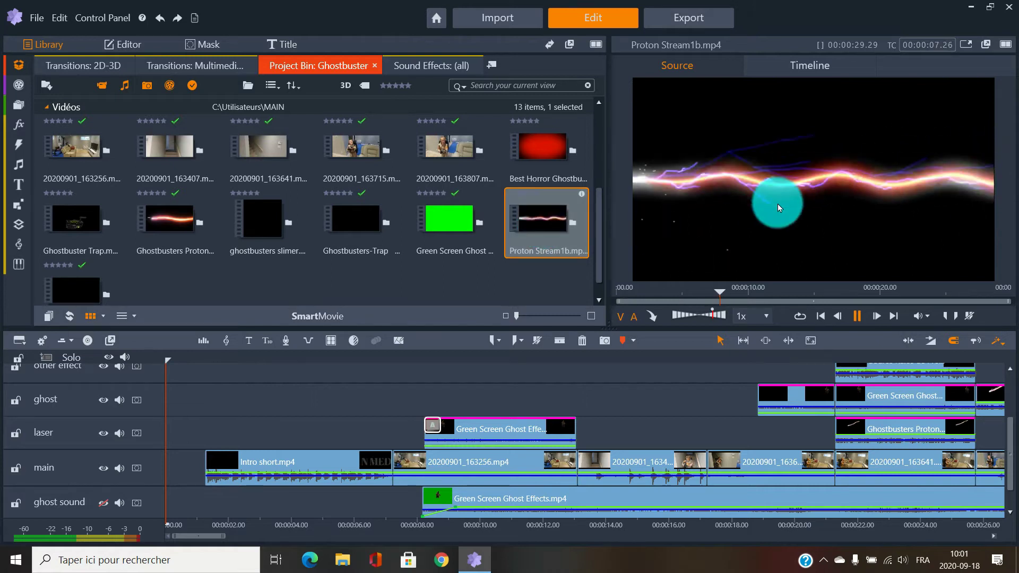
left_click(544, 226)
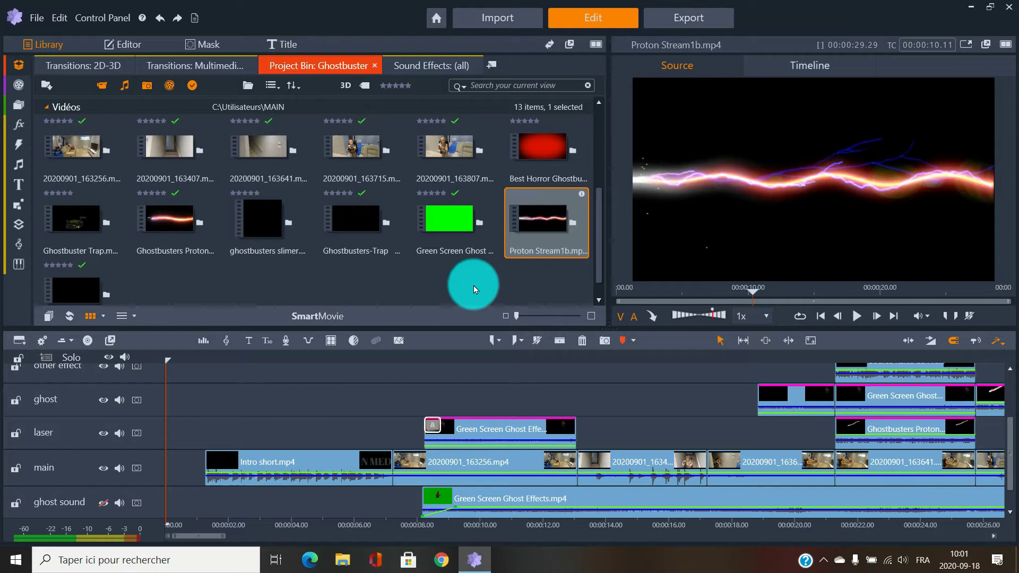
mouse_move(82, 224)
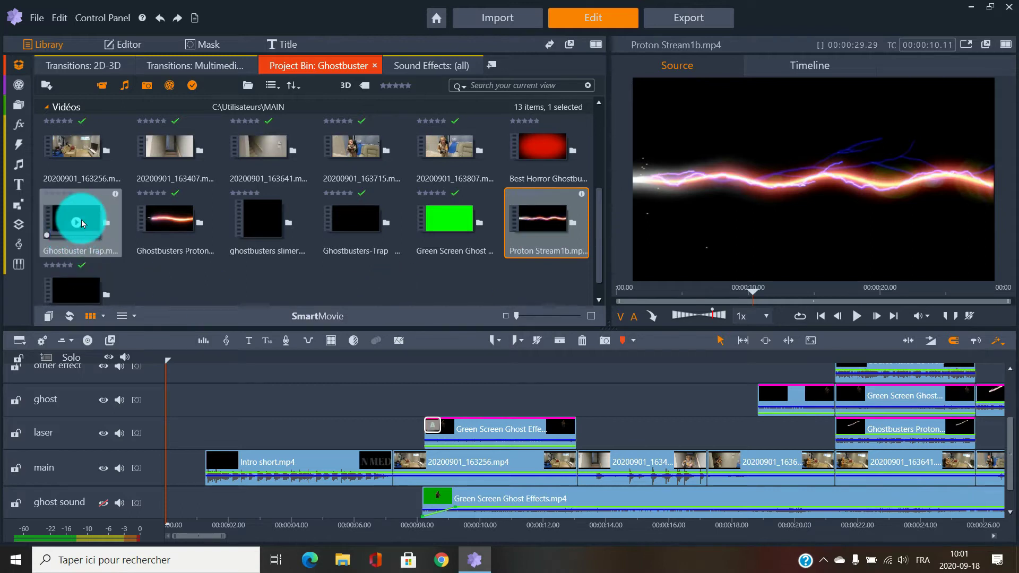
left_click(79, 224)
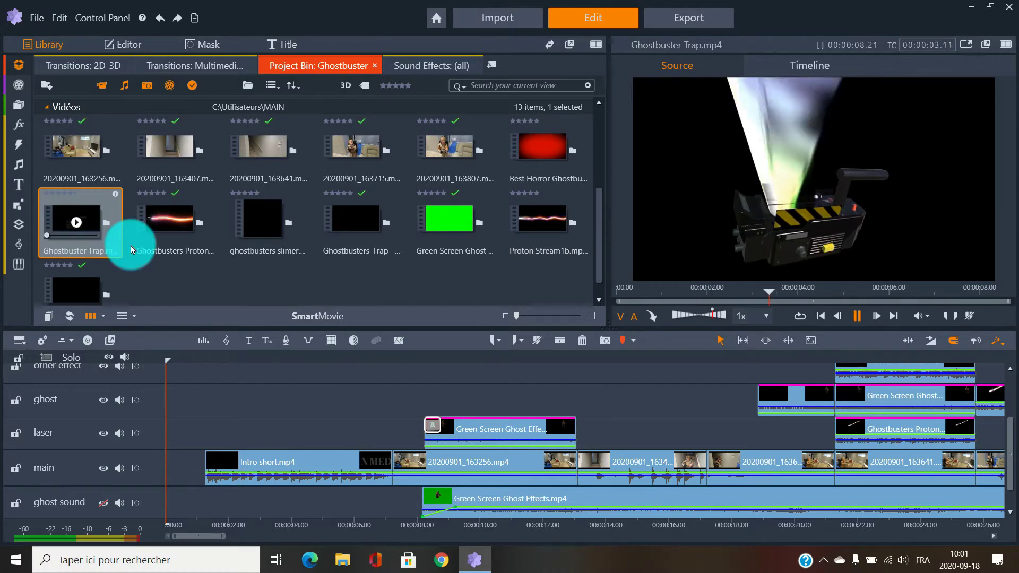
left_click(79, 224)
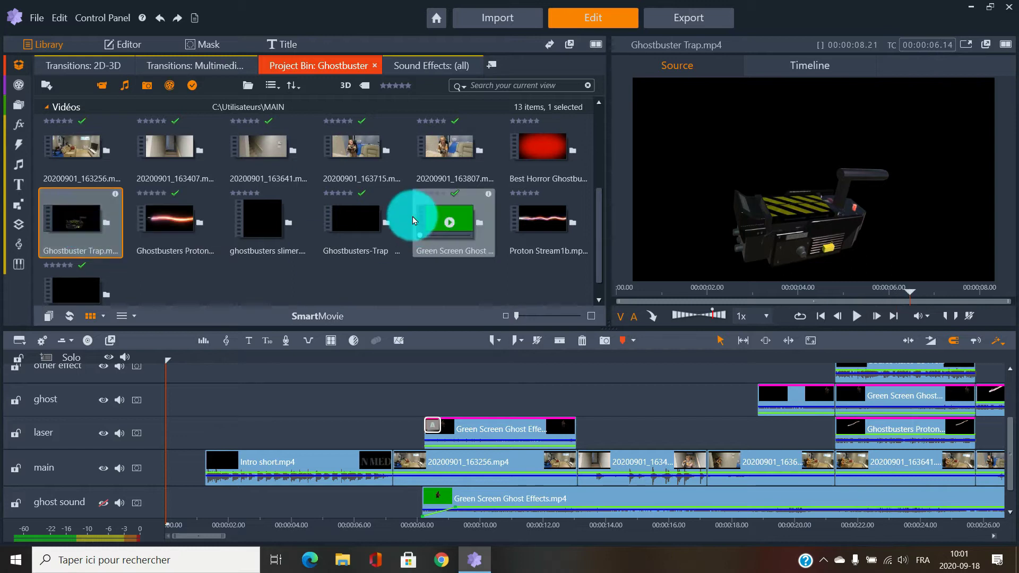
Preview the Ghostbusters-Trap green-screen clip from its 20-second shot
left_click(355, 225)
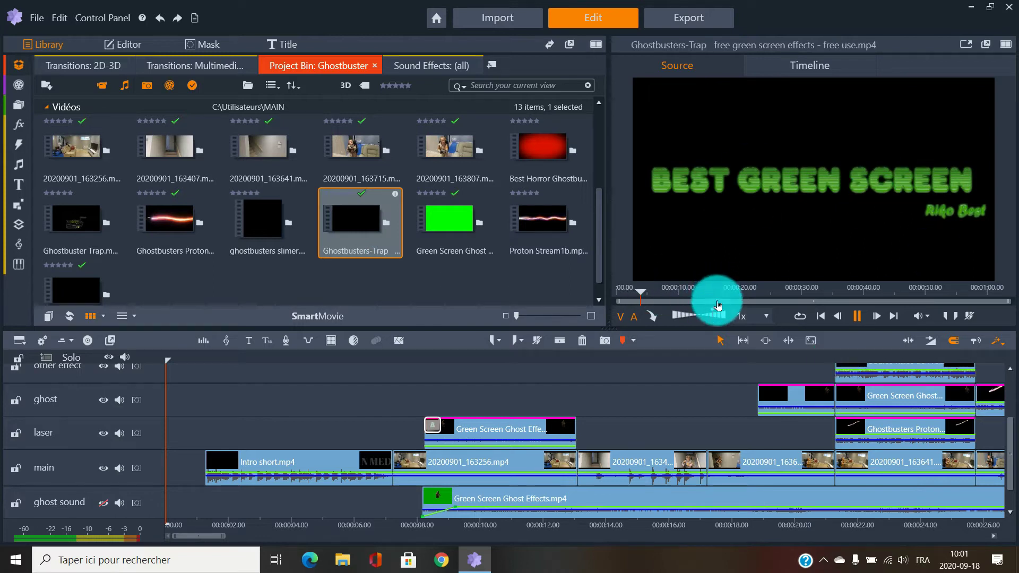
left_click(751, 295)
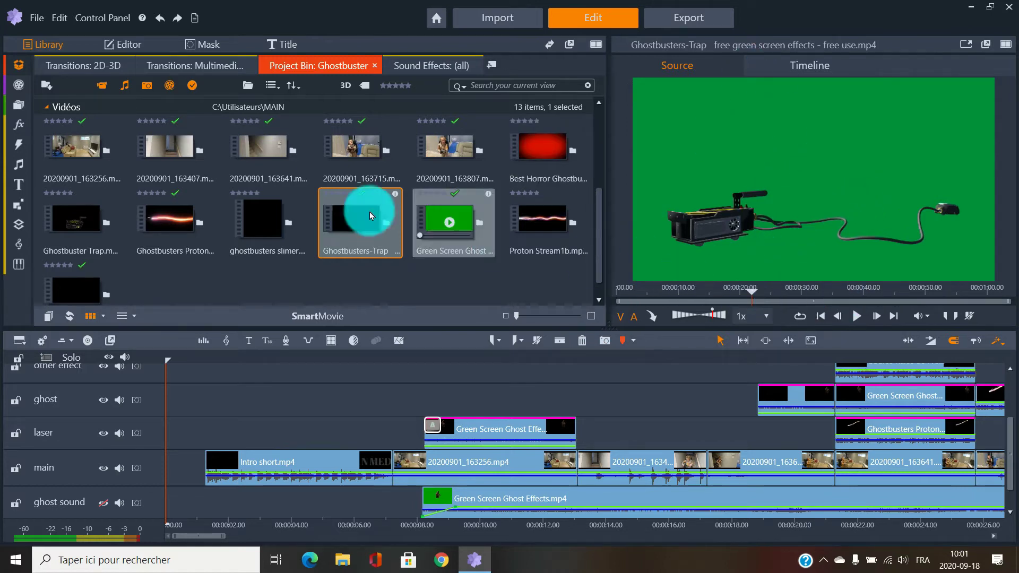
right_click(460, 237)
left_click(432, 218)
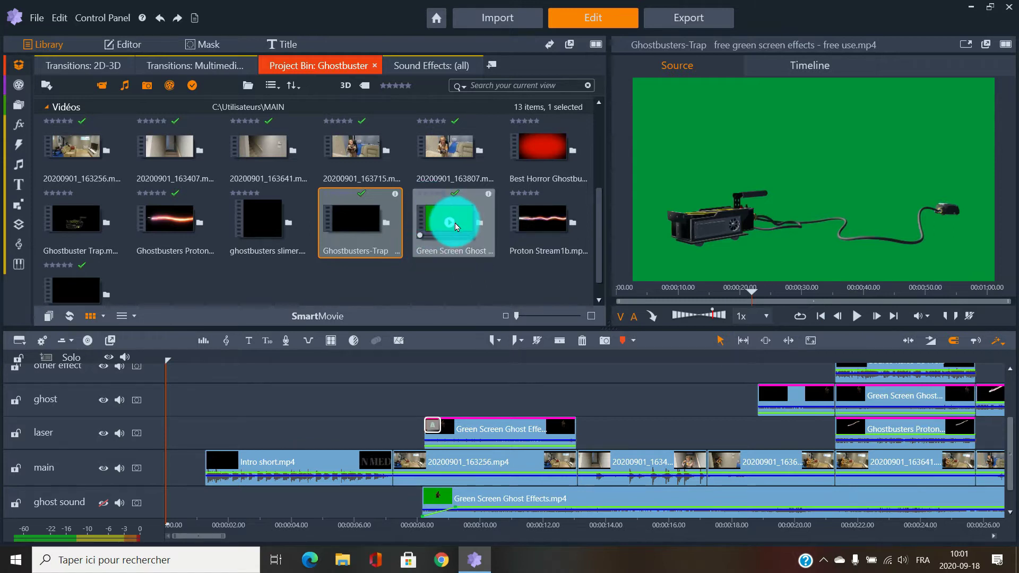
Review the Green Screen Ghost Effects and Best Horror Ghostbuster clips, ending on the seated-woman shot
left_click(448, 227)
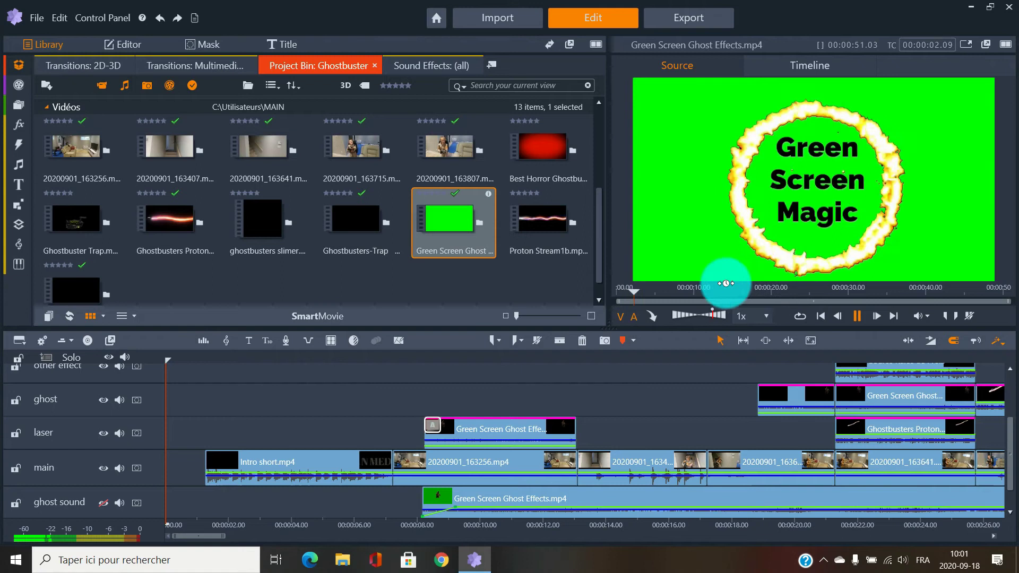
left_click(740, 293)
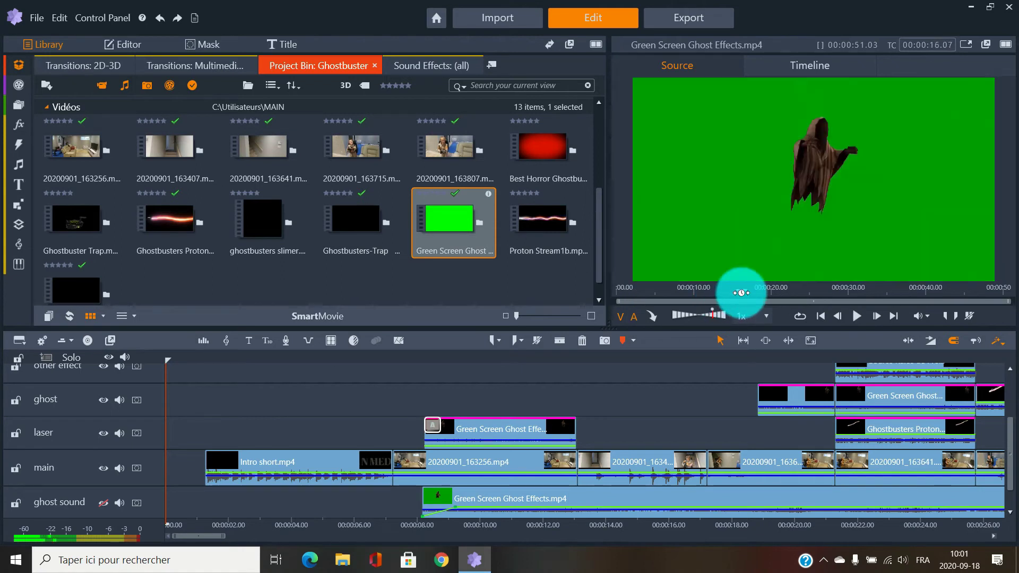
left_click(856, 317)
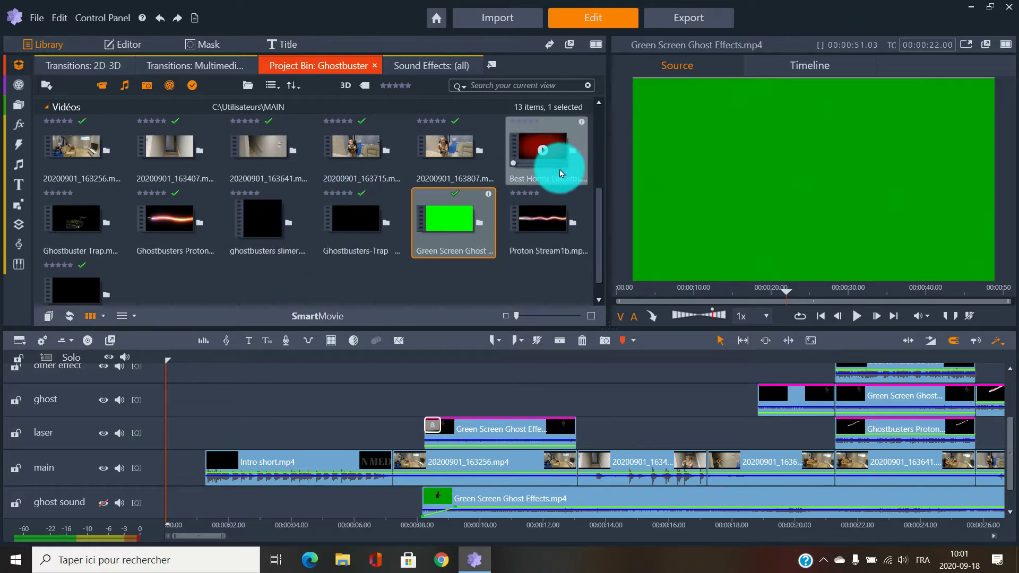
left_click(544, 153)
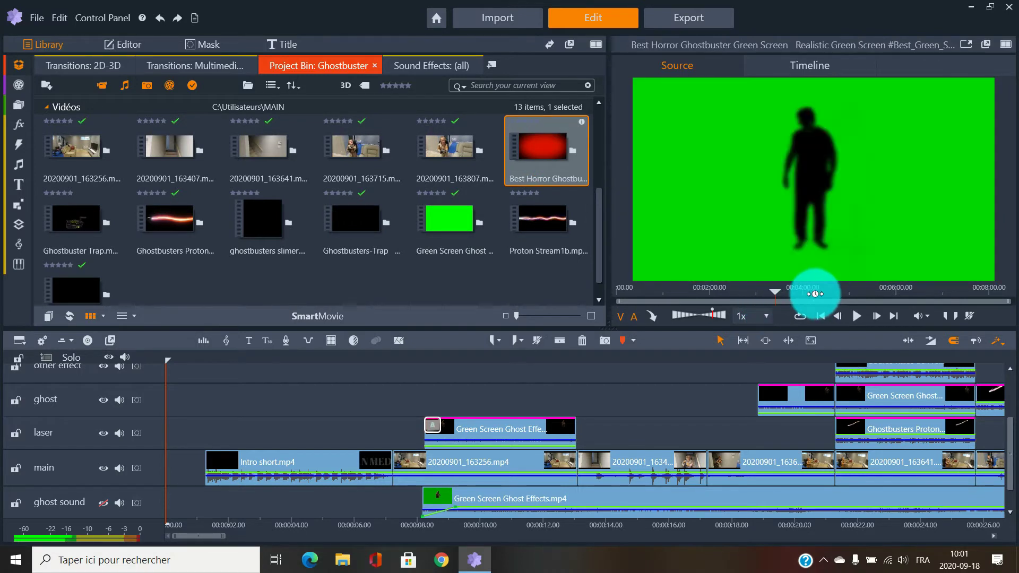
left_click(852, 313)
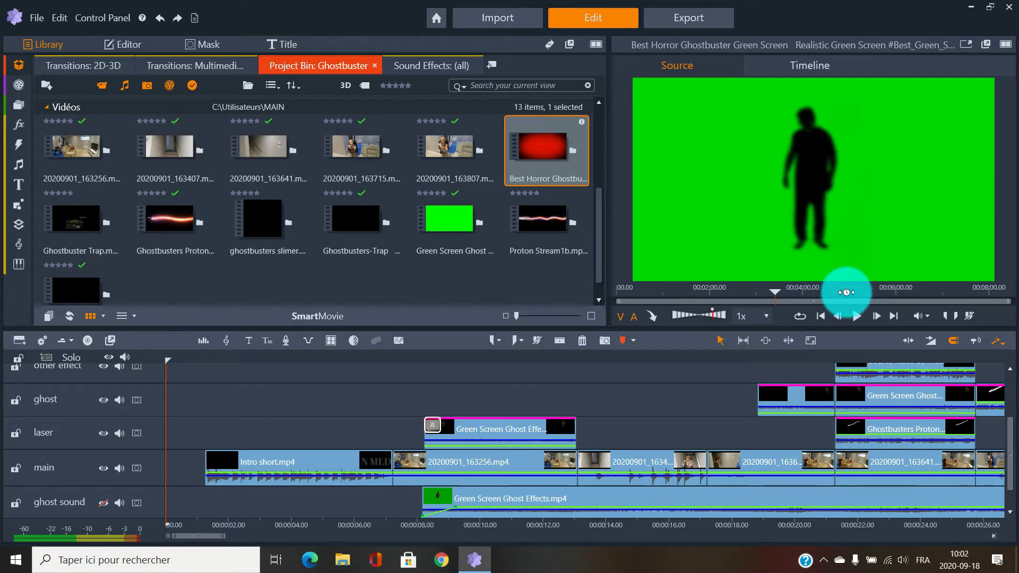
left_click(846, 292)
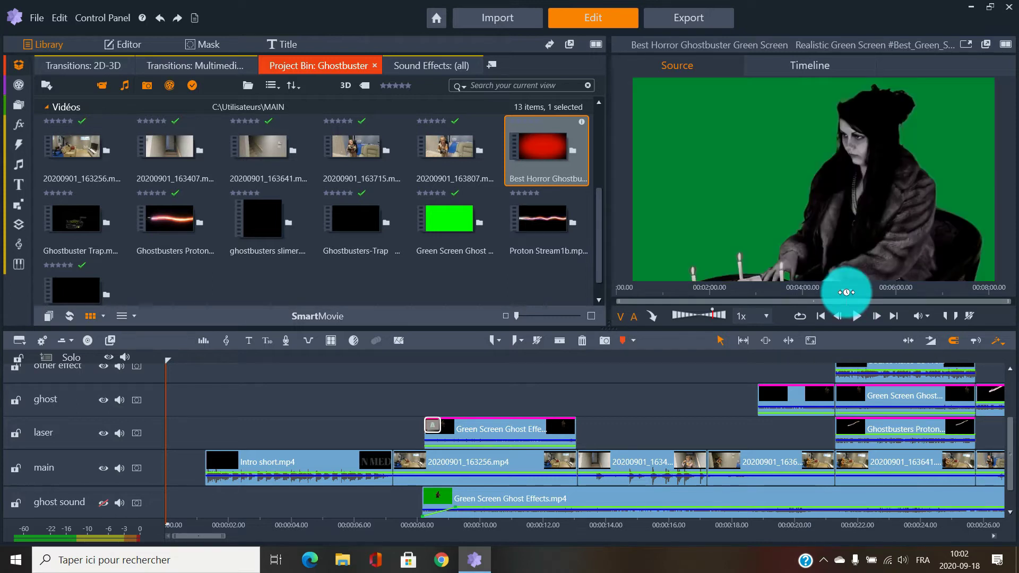
Watch the ghostbusters slimer clip's green Slimer animation from the 20-second mark
left_click_drag(846, 292, 262, 230)
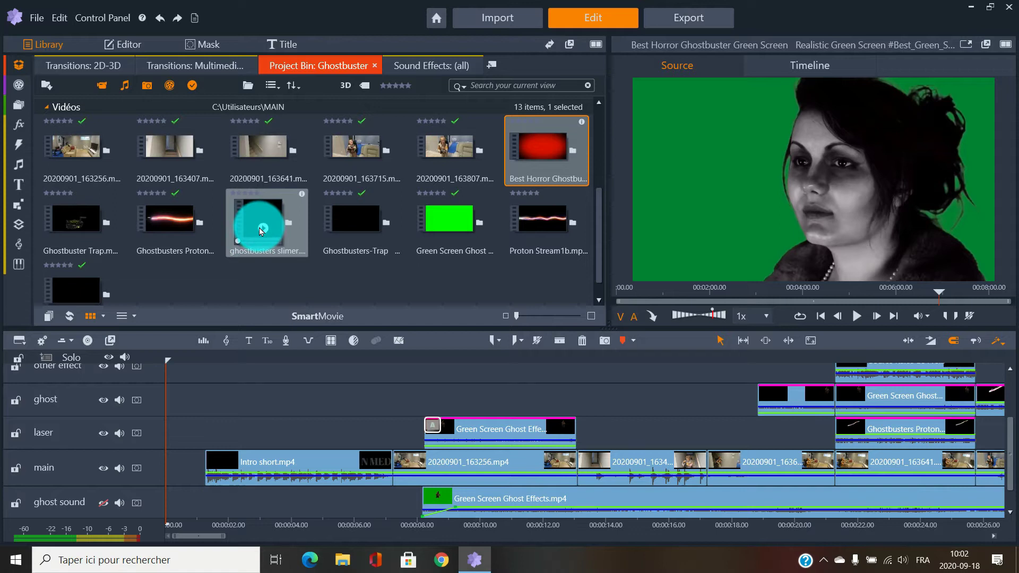
left_click(262, 229)
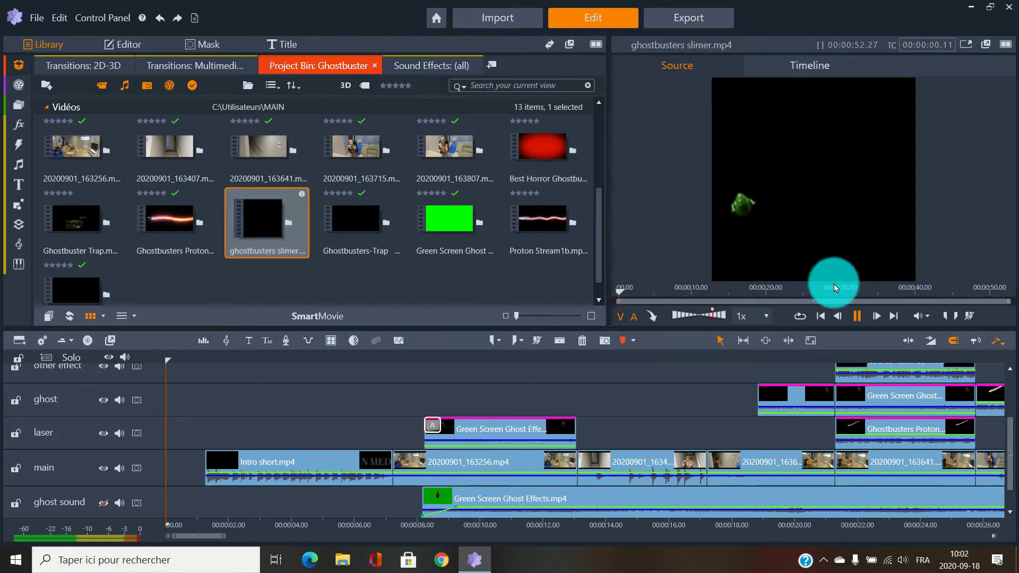
left_click(772, 291)
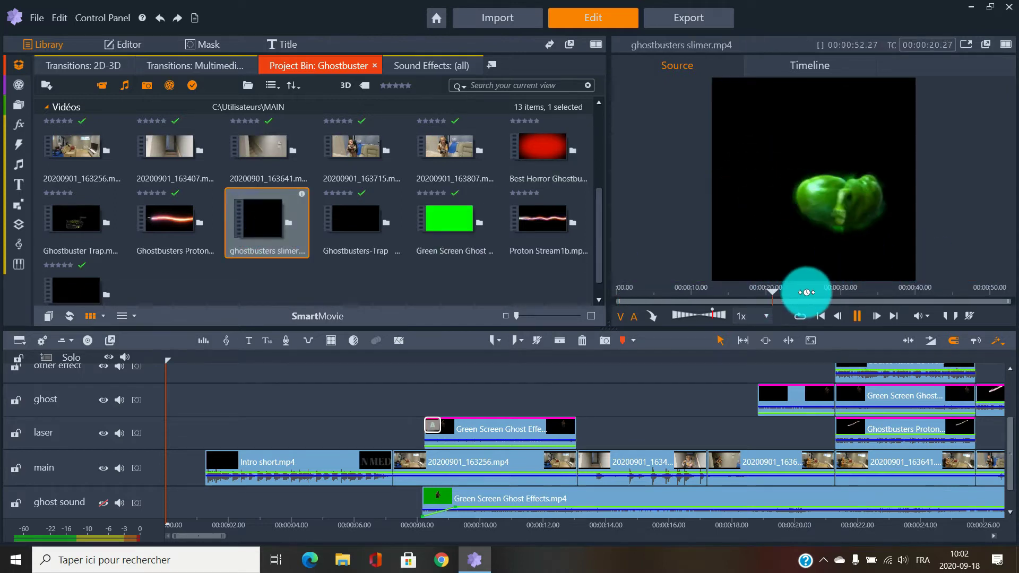
left_click(851, 315)
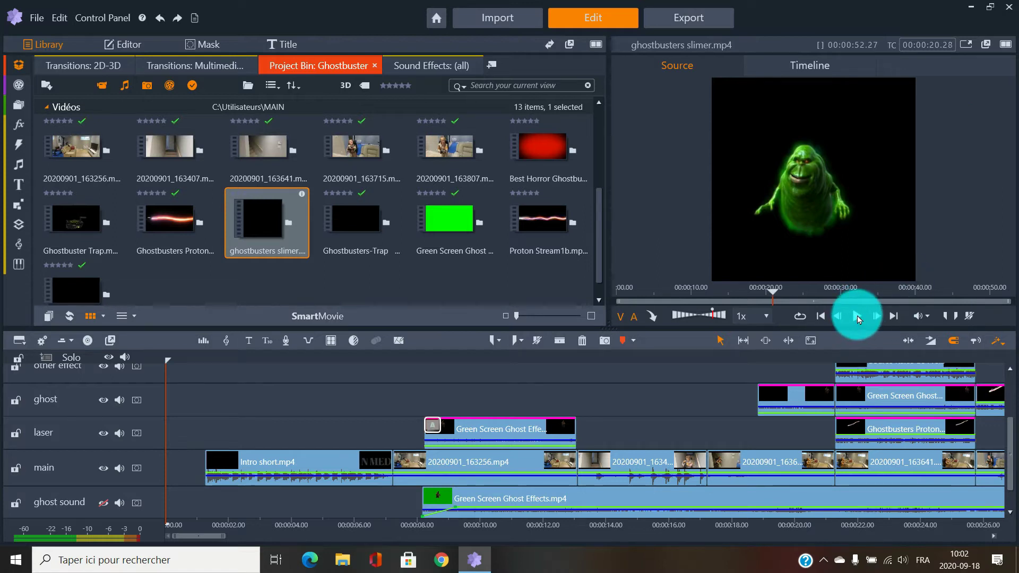
left_click(857, 317)
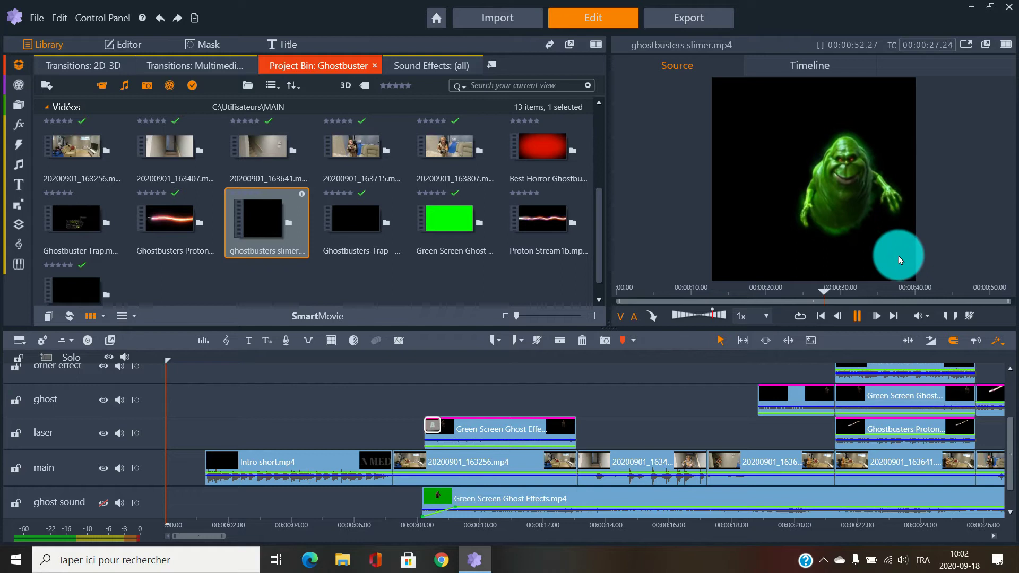
left_click(859, 318)
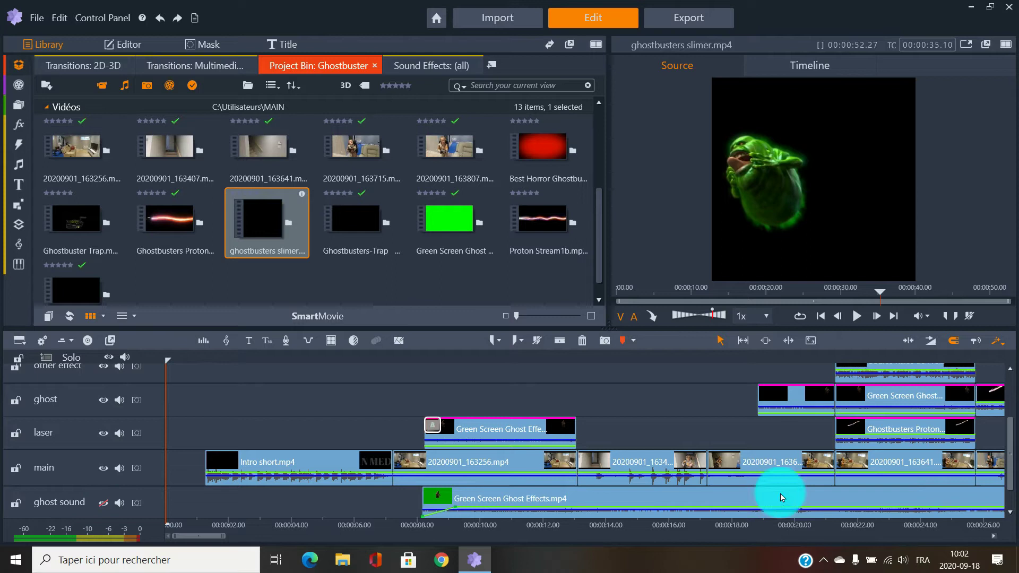
Check the 14–30 s beam-and-ghost section of the timeline, then preview the Ghostbusters Proton Beam clip
scroll(1011, 476, "down", 1)
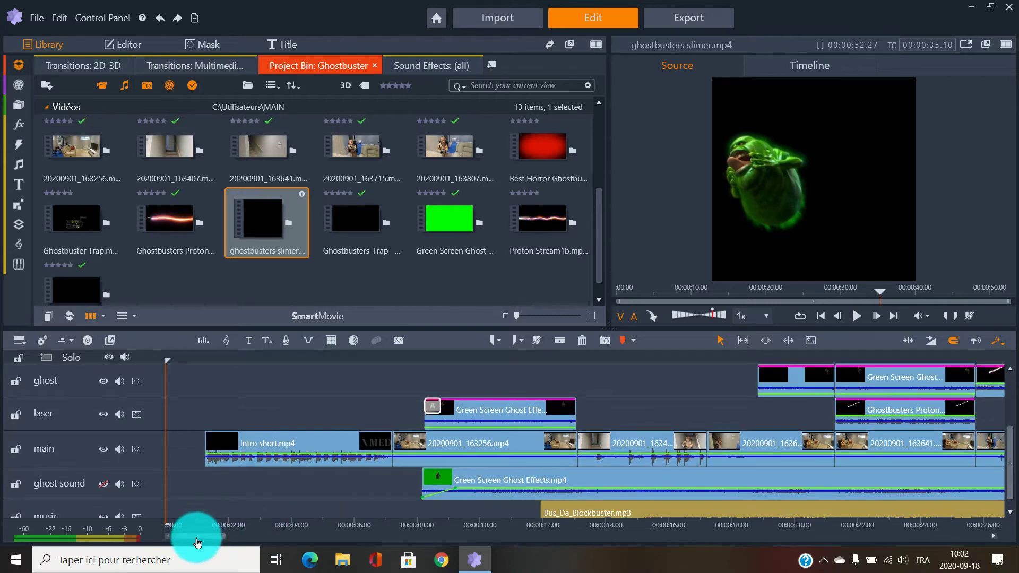
left_click_drag(197, 540, 214, 537)
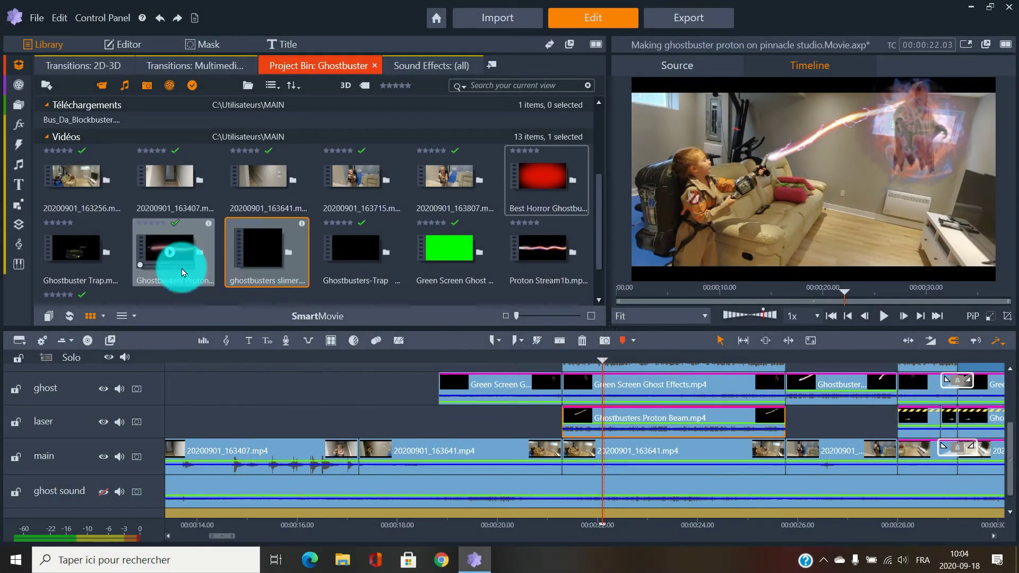
left_click(174, 251)
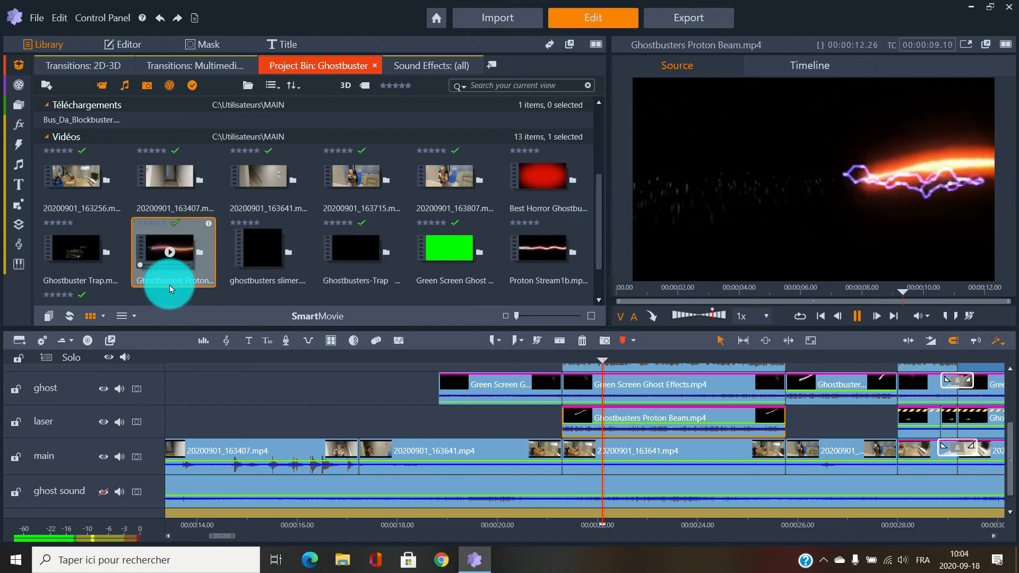
Reposition the proton beam overlay at 23.14 and 24.21 seconds so it stays aimed at the ghost
left_click(171, 253)
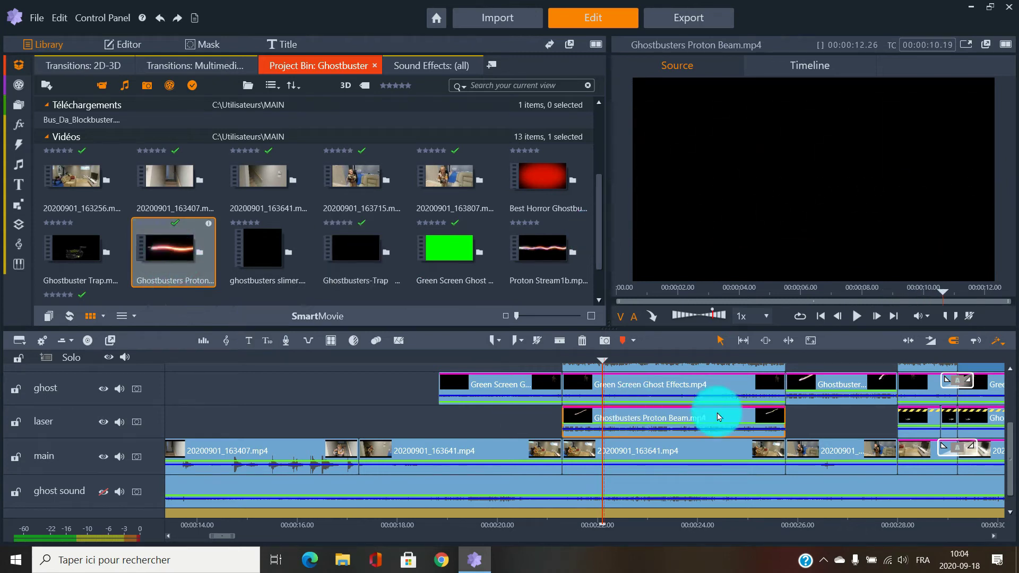
left_click(658, 360)
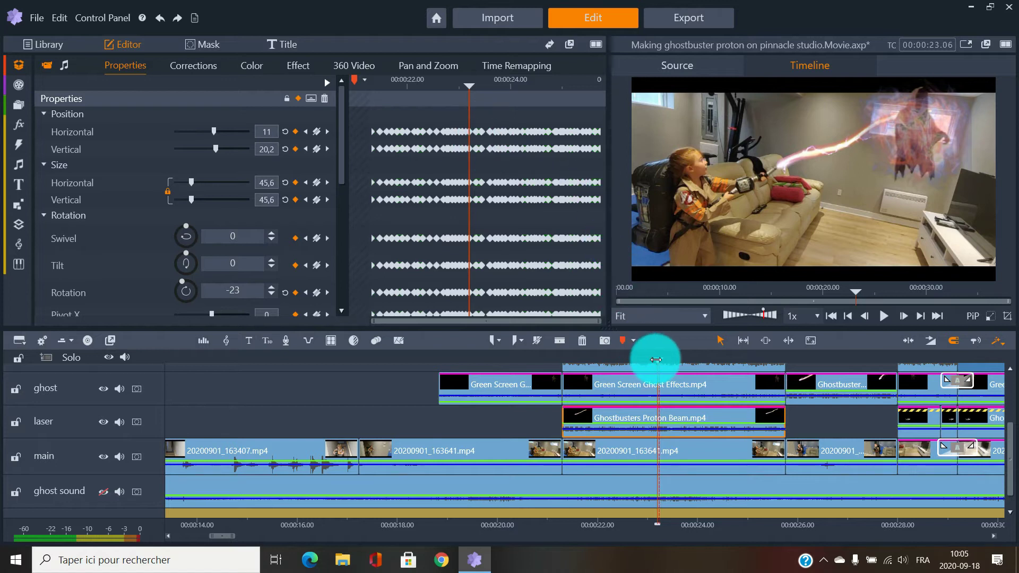
left_click_drag(657, 360, 671, 358)
left_click_drag(762, 203, 774, 170)
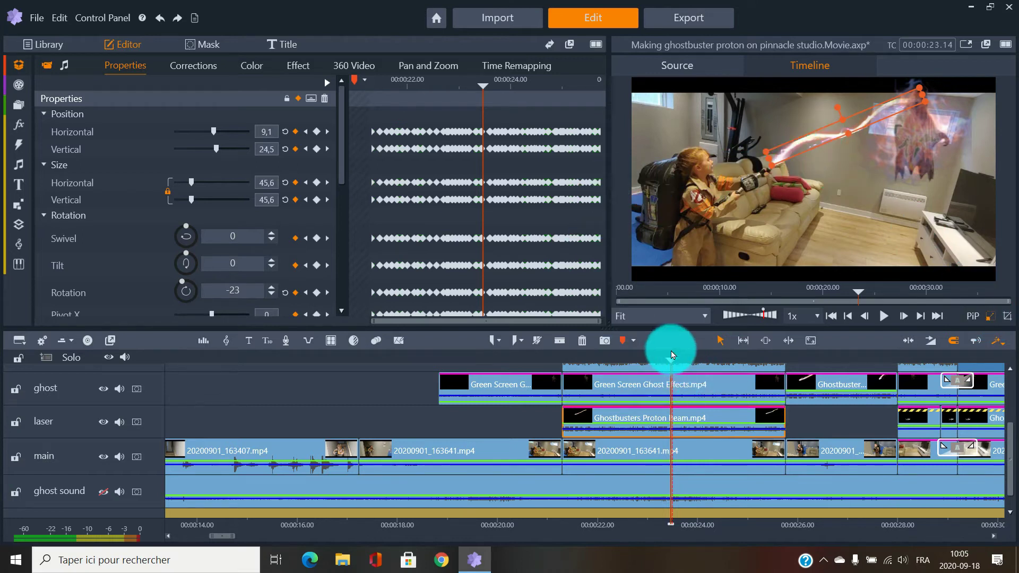
left_click(19, 104)
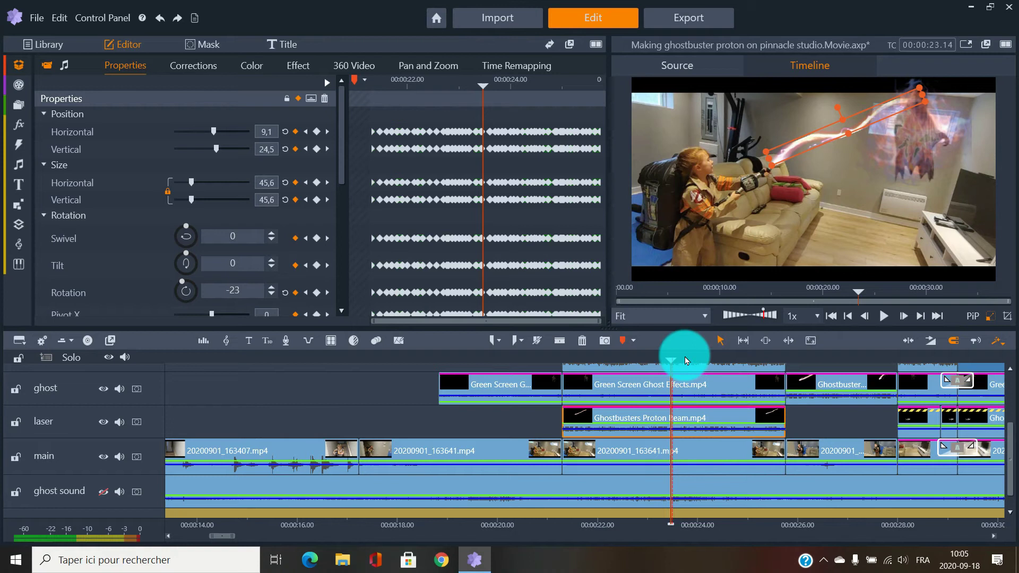
left_click_drag(686, 360, 731, 361)
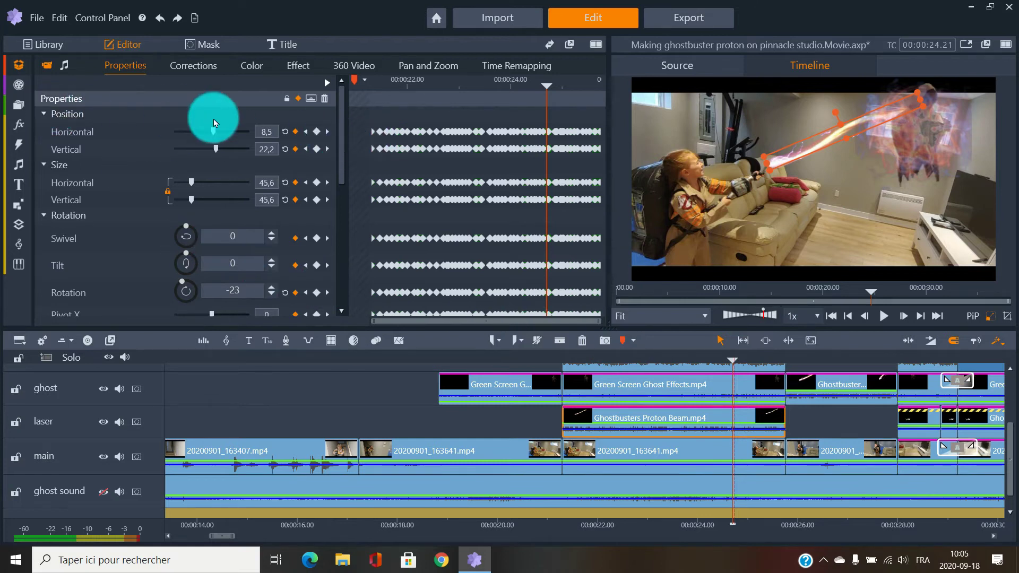
left_click_drag(343, 126, 346, 281)
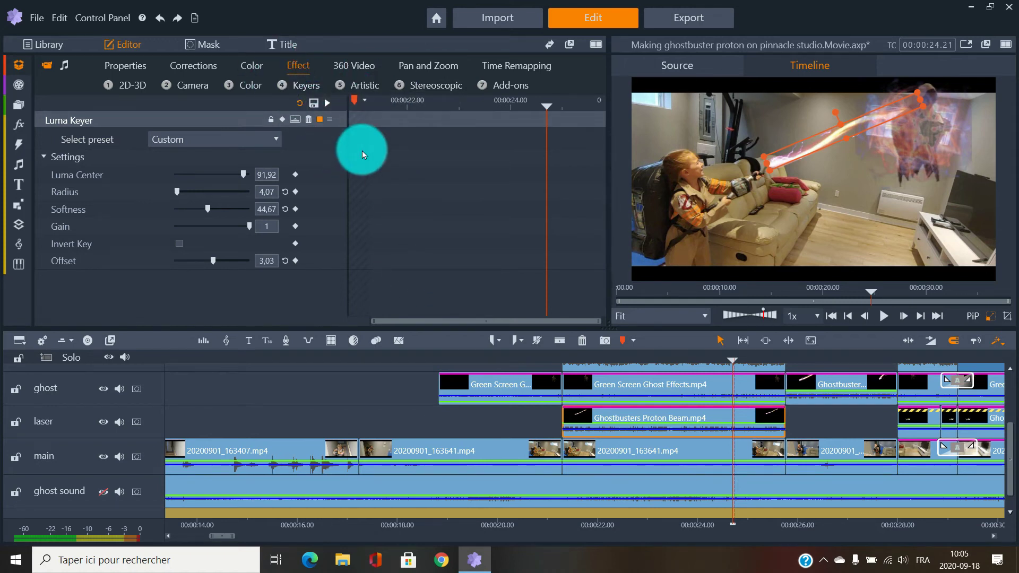
Step through the second beam clip's position keyframes at 26.08 and 26.12 seconds
left_click(131, 65)
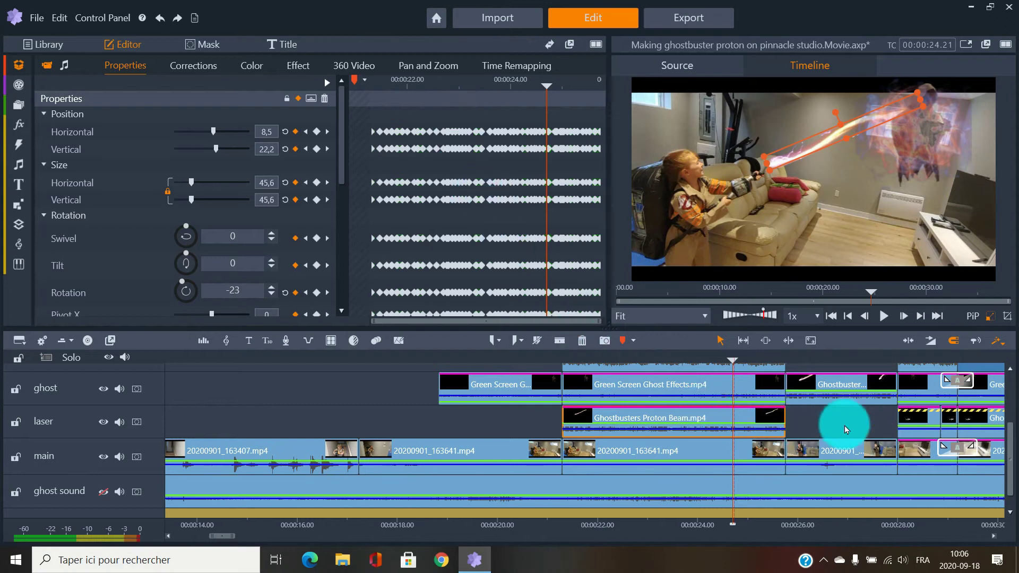
left_click(836, 361)
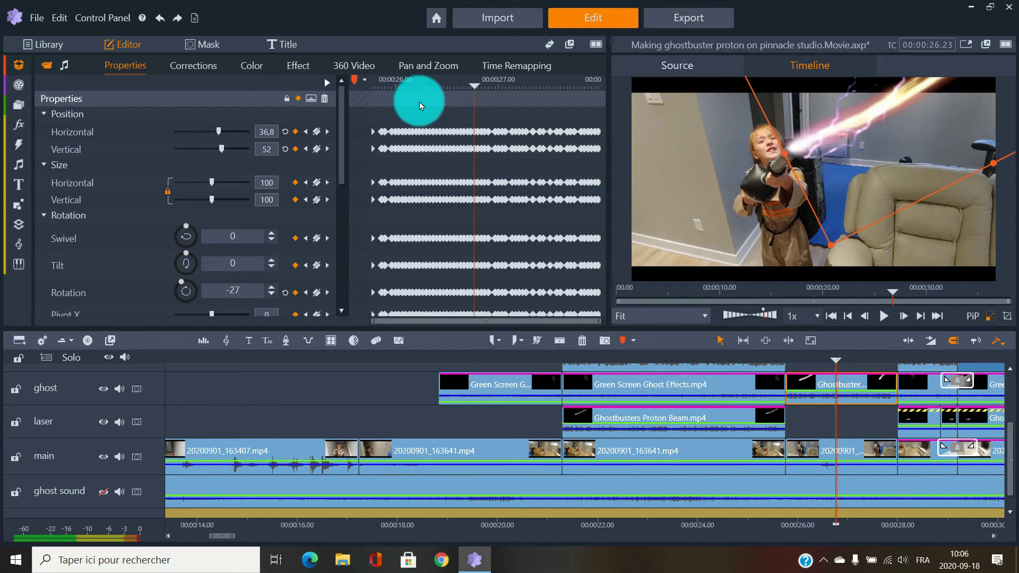
left_click(423, 87)
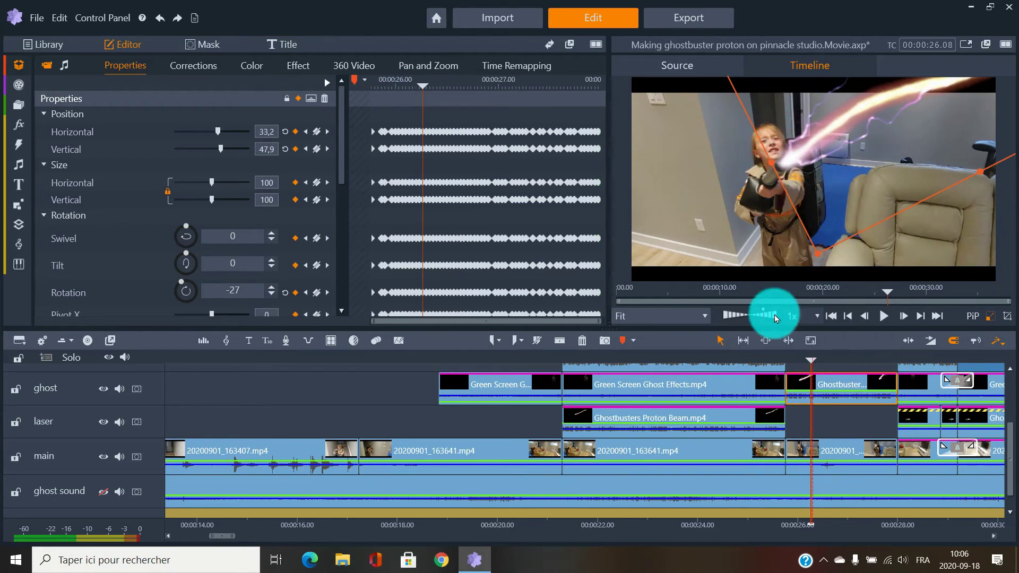
left_click(435, 88)
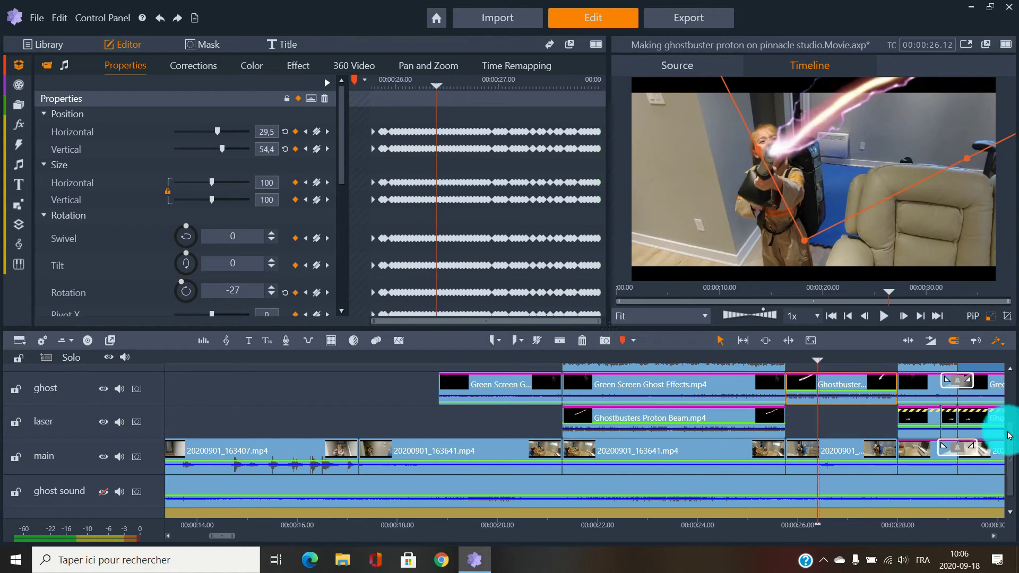
left_click_drag(1011, 432, 1009, 409)
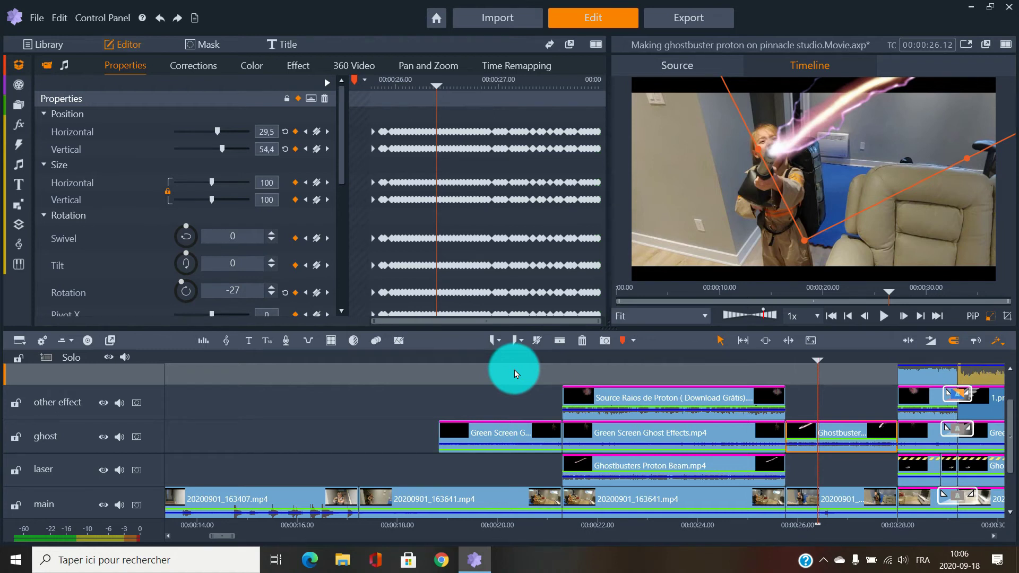
Scrub past the beam shots to the ghost-trap shot at 00:00:28.09
left_click(483, 360)
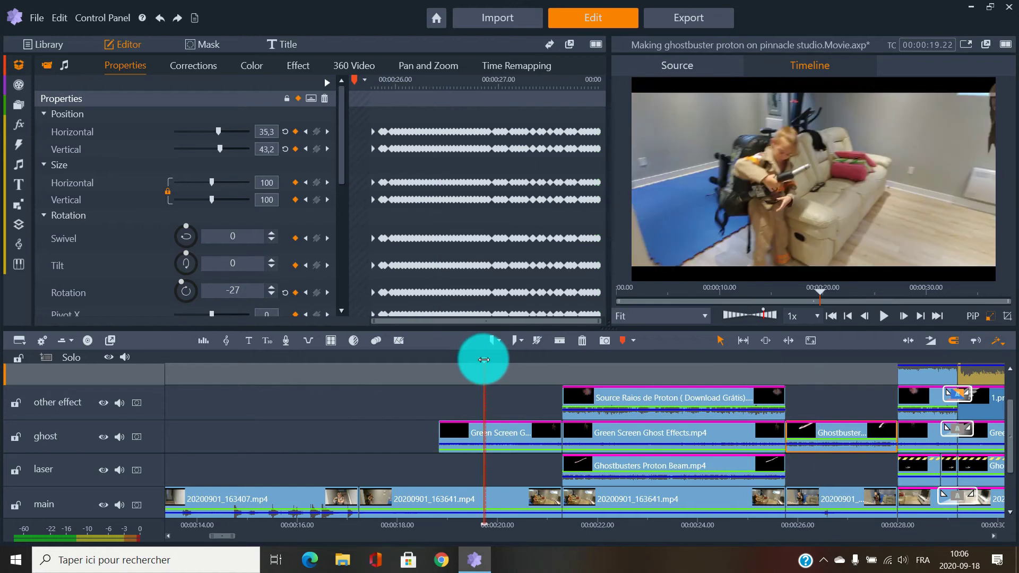
left_click(536, 358)
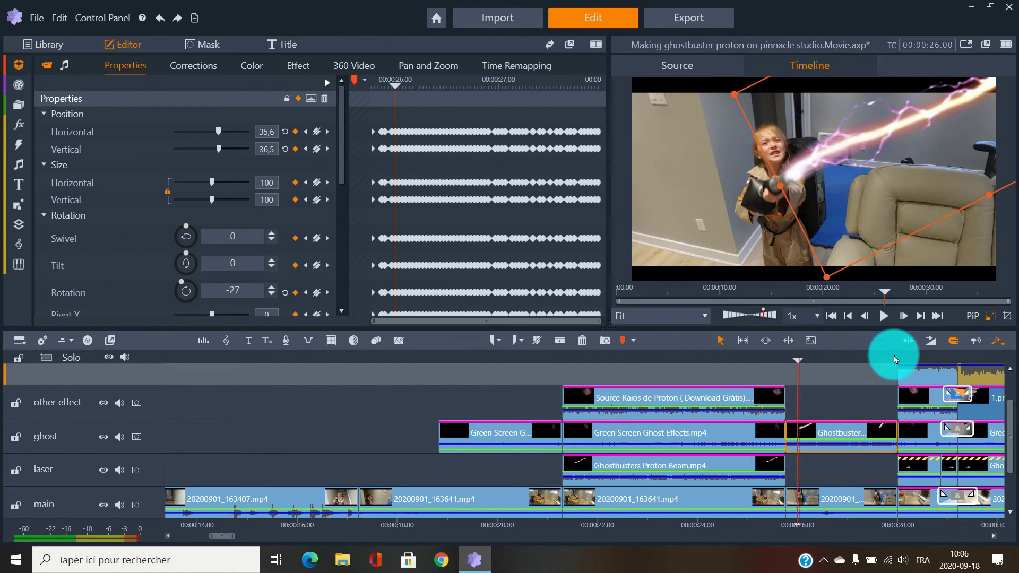
left_click(911, 353)
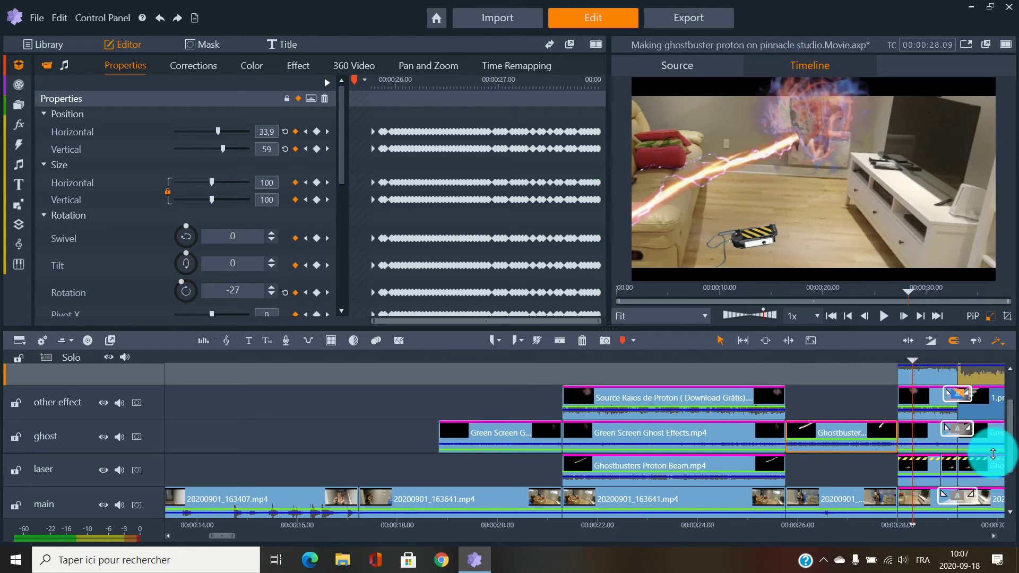
left_click_drag(227, 537, 273, 539)
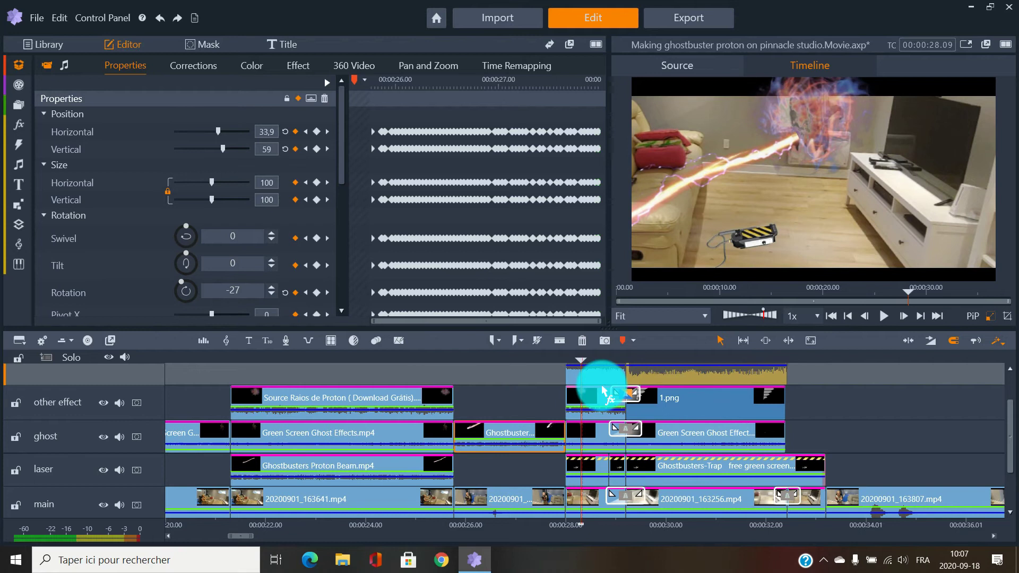
At 29.27 s, show the 1.png clip's Dream Glow, Drop Shadow and StudioChromaKeyer effect settings
left_click(661, 360)
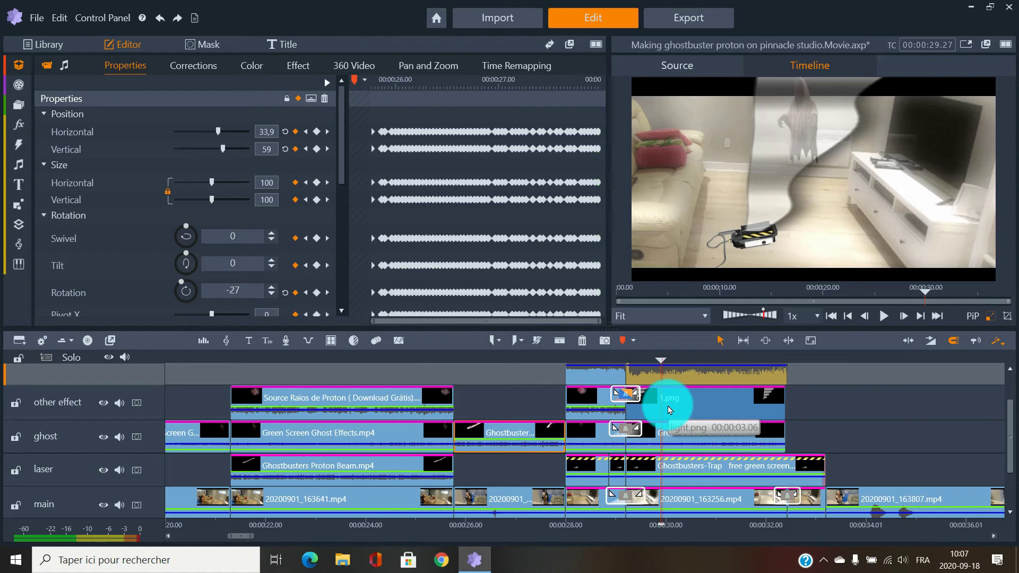
left_click(711, 400)
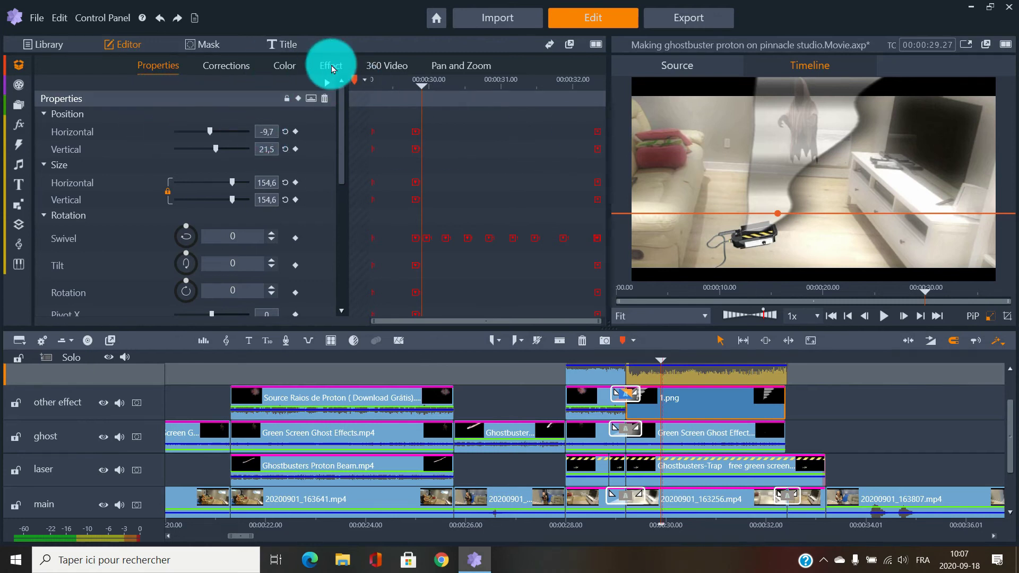
left_click(331, 67)
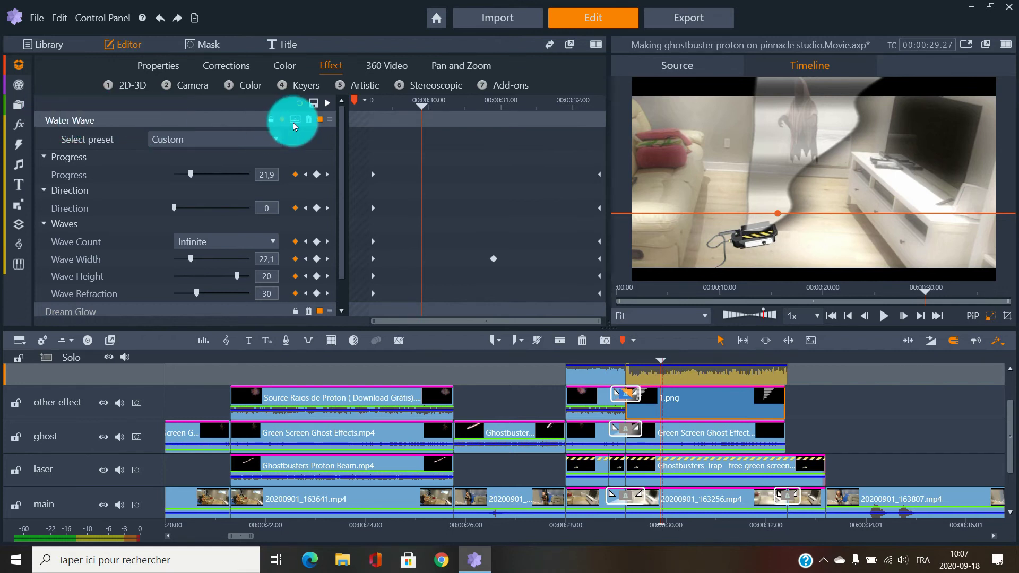
left_click_drag(342, 126, 336, 150)
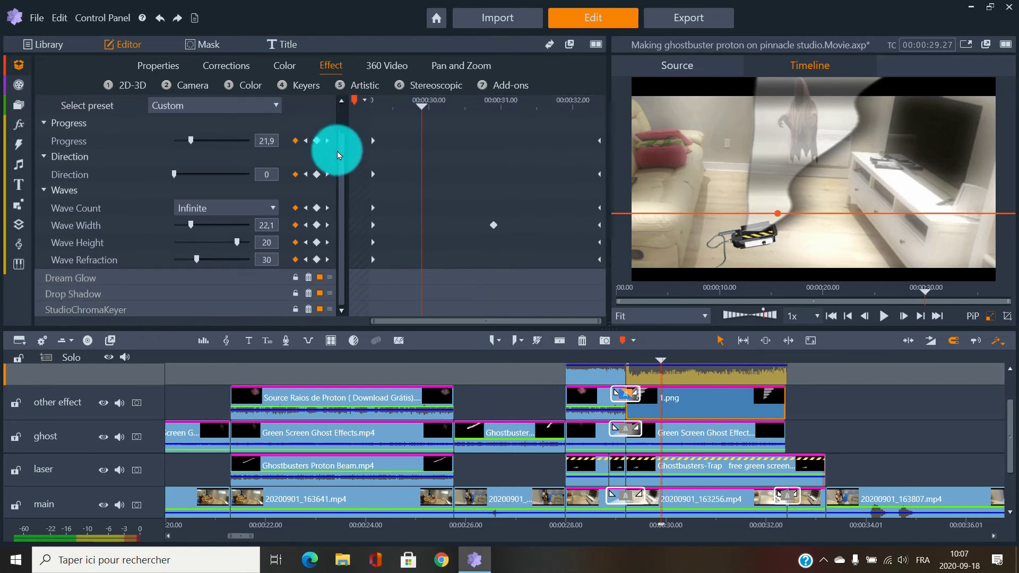
left_click(82, 277)
left_click(75, 229)
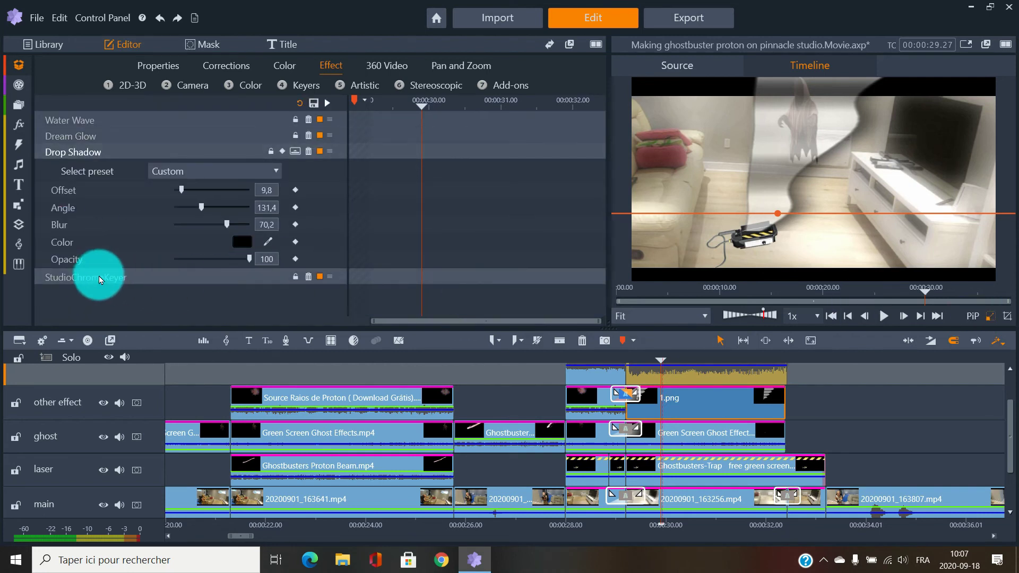
left_click(104, 287)
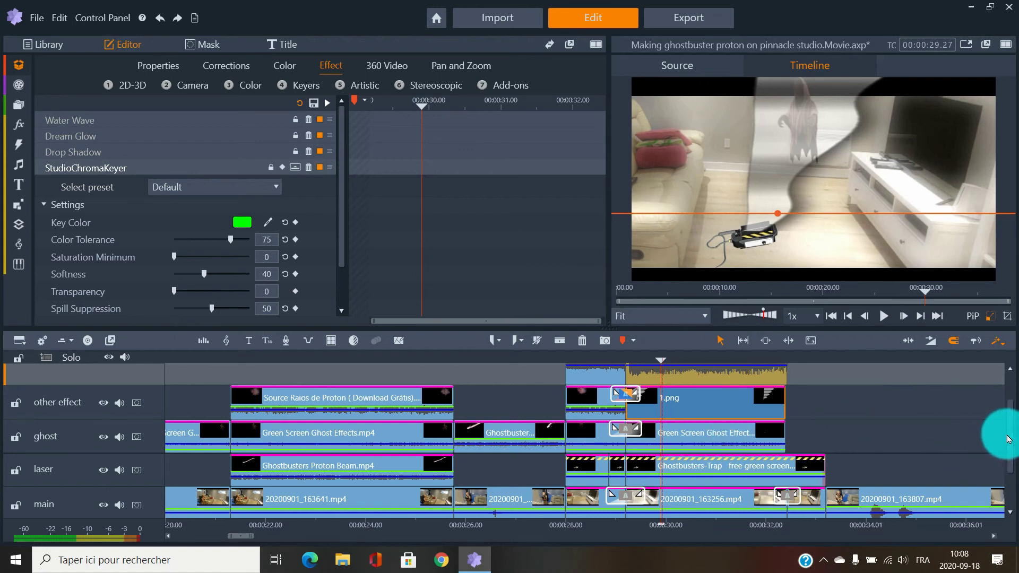
Select the Ghostbusters-Trap clip on the laser track to inspect its StudioChromaKeyer settings
scroll(1005, 425, "up", 2)
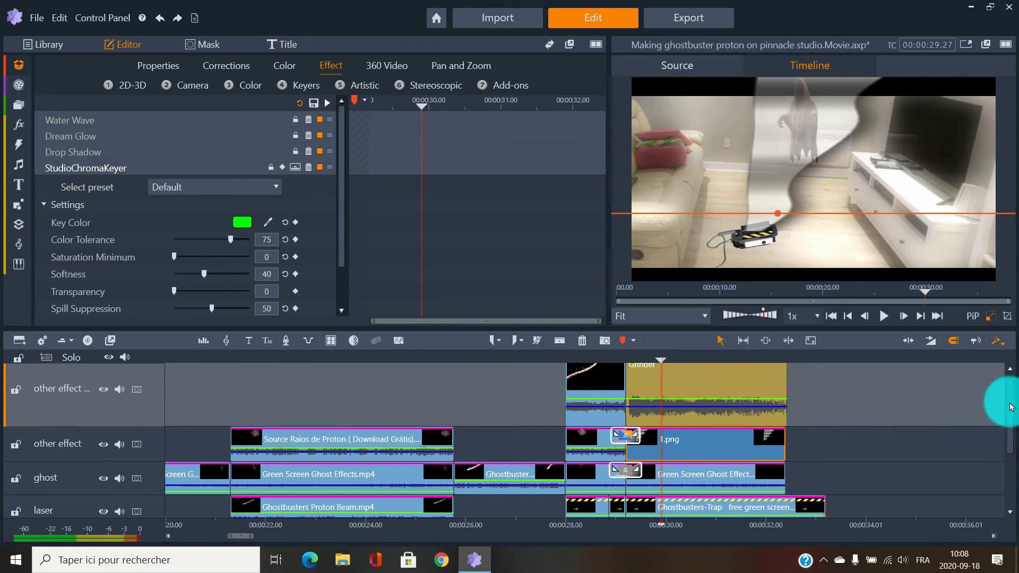
scroll(1011, 407, "down", 3)
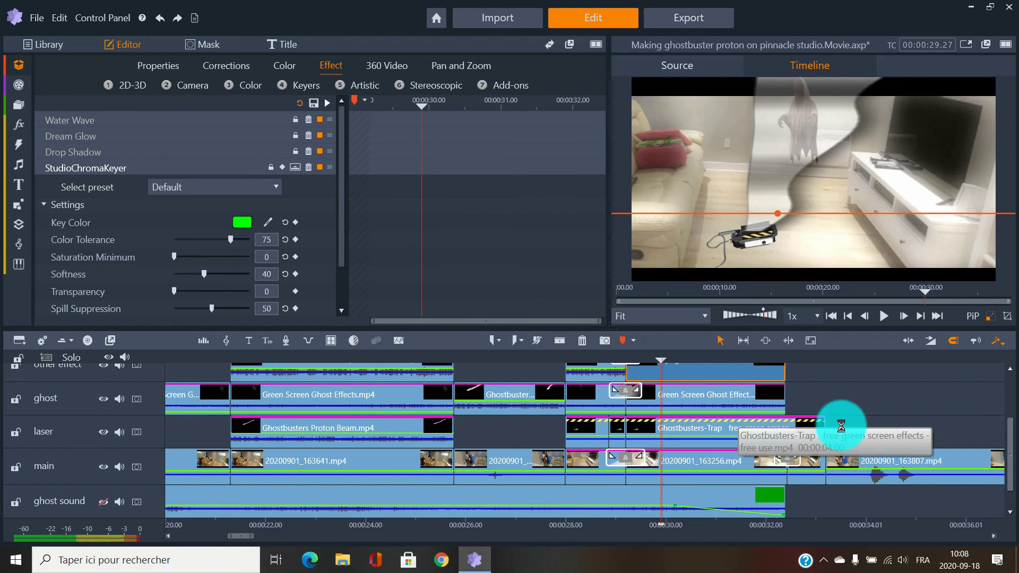
left_click(840, 426)
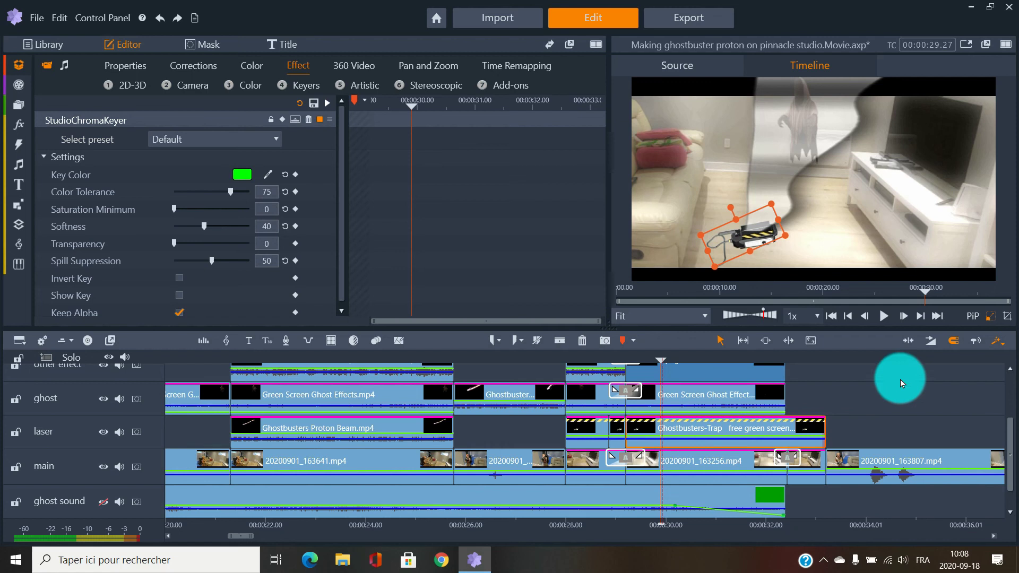
left_click_drag(1012, 439, 1008, 412)
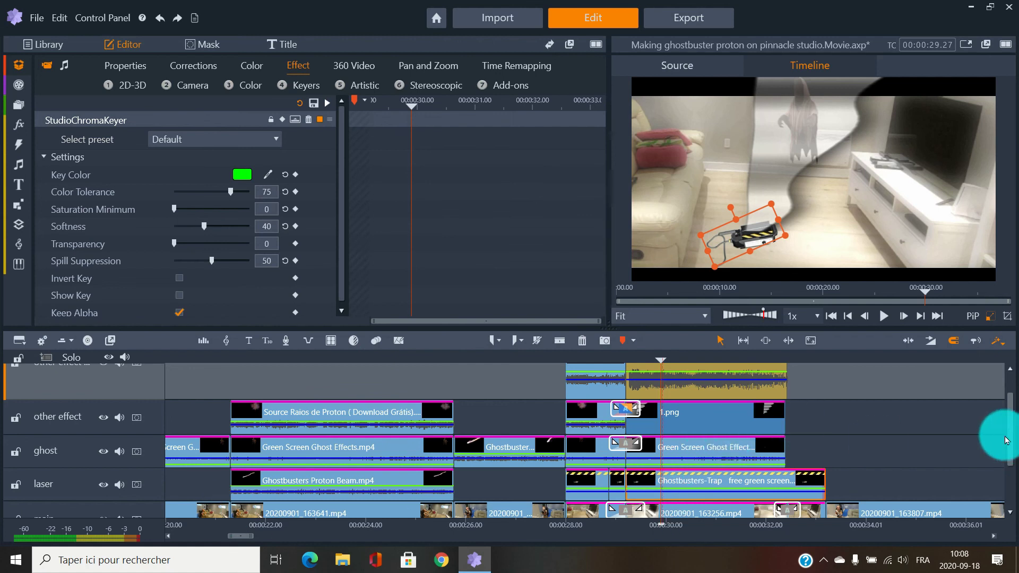
left_click_drag(1011, 436, 1014, 419)
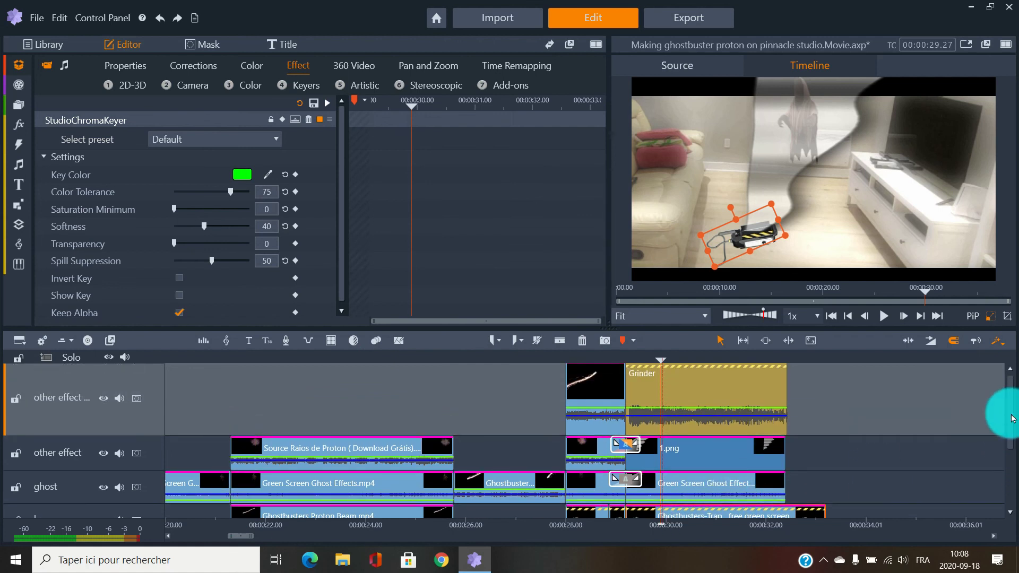
scroll(1012, 418, "down", 1)
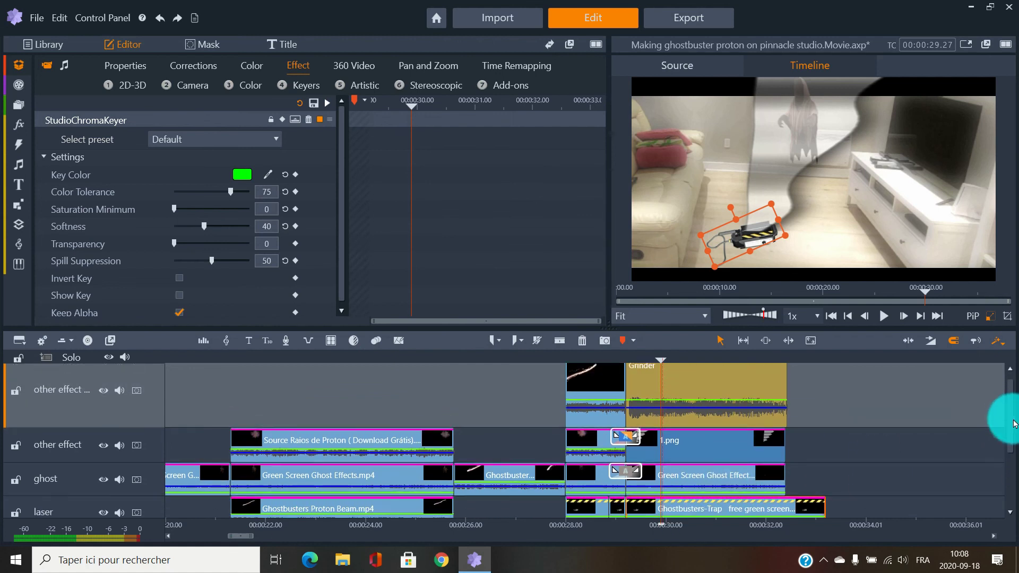
left_click(599, 361)
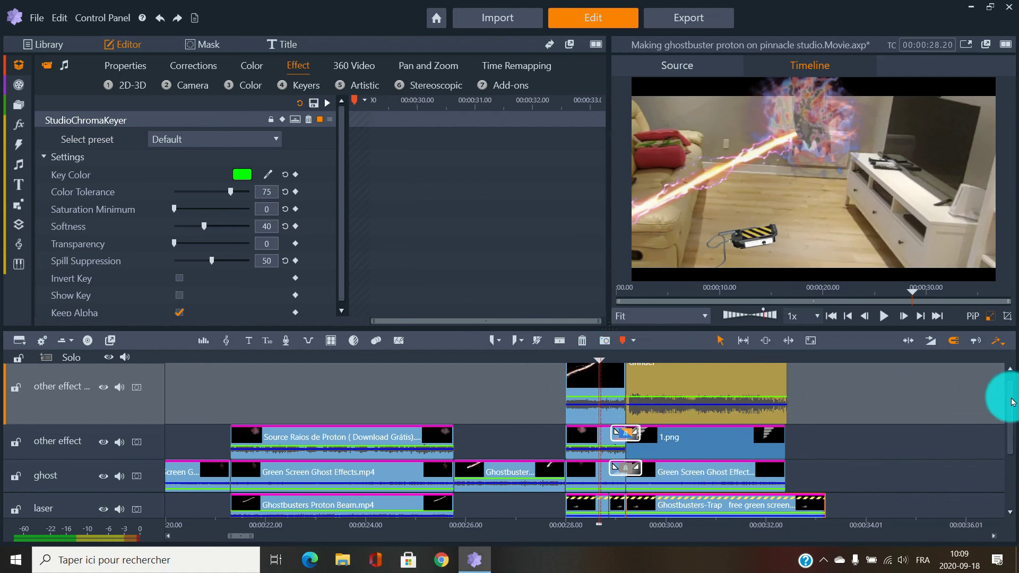
scroll(1013, 401, "up", 1)
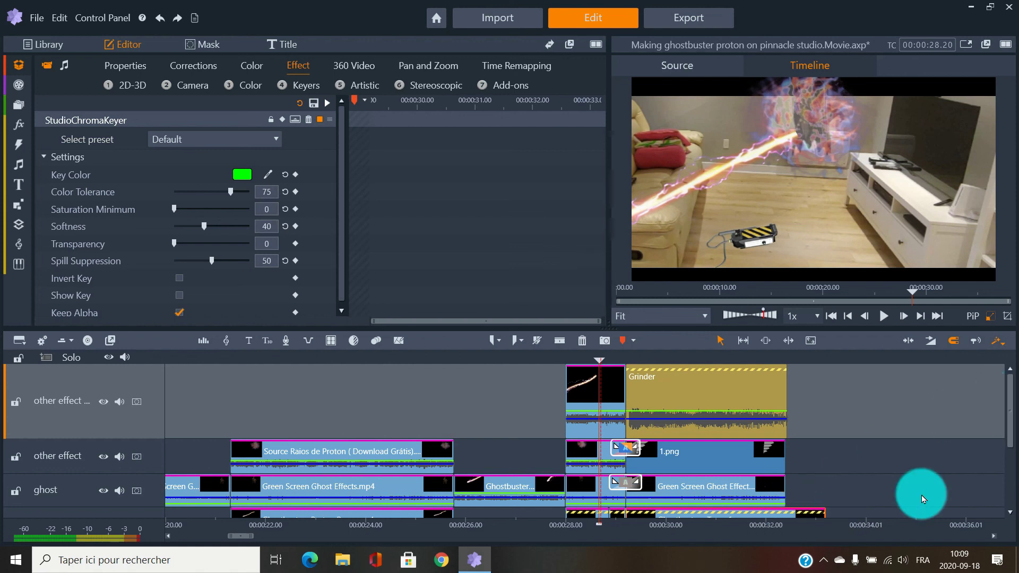
left_click_drag(1010, 435, 1009, 495)
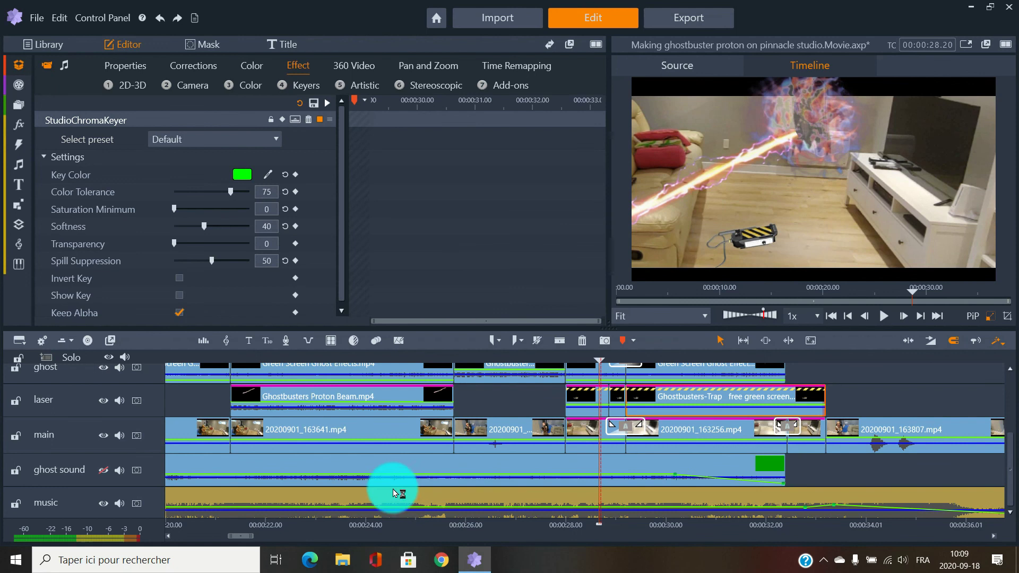